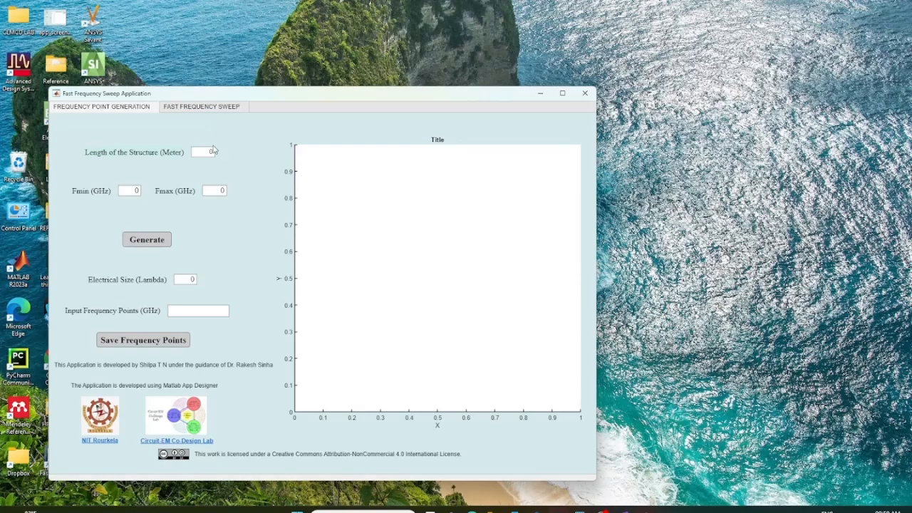
Examine the Frequency Point Generation and Fast Frequency Sweep pages, including the Magnitude/Phase plot choices
left_click_drag(243, 96, 413, 73)
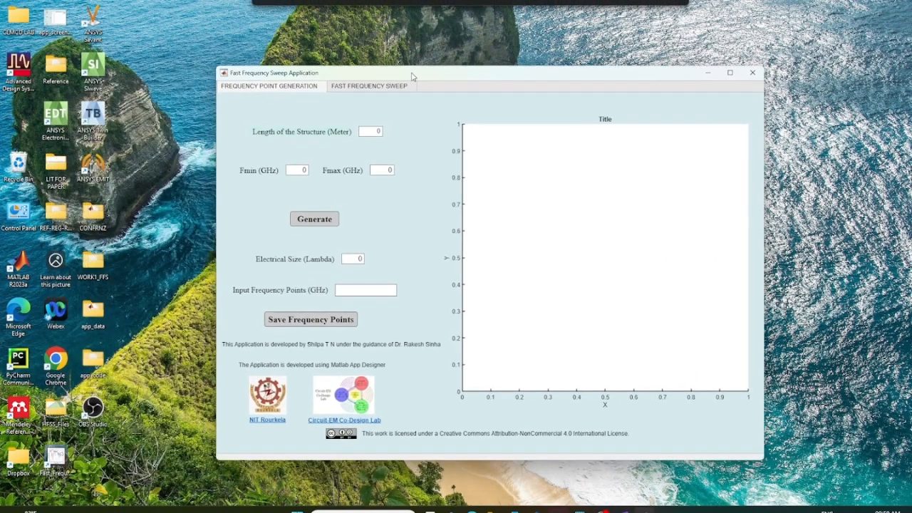
left_click(377, 87)
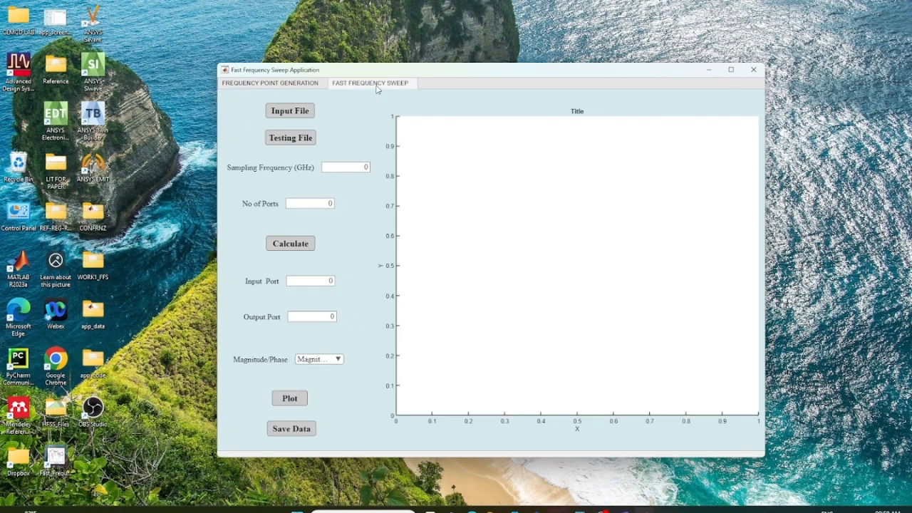
left_click(291, 85)
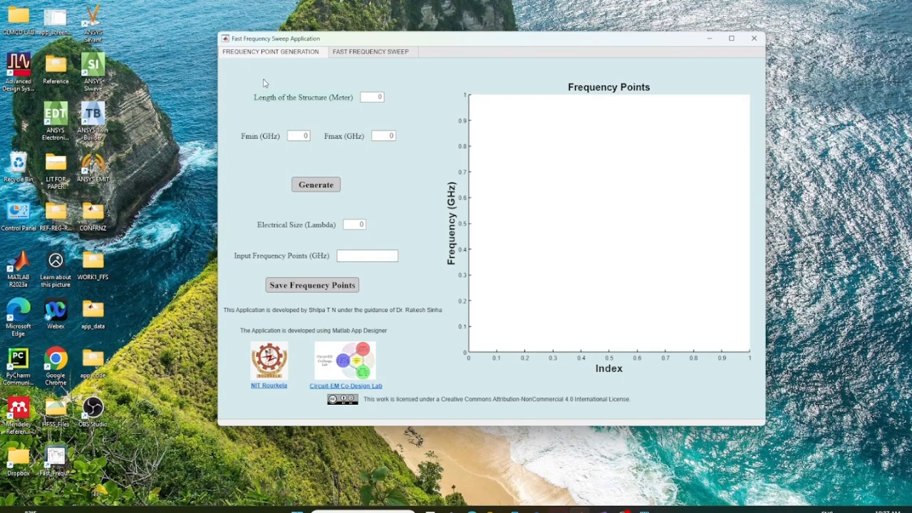
left_click(366, 53)
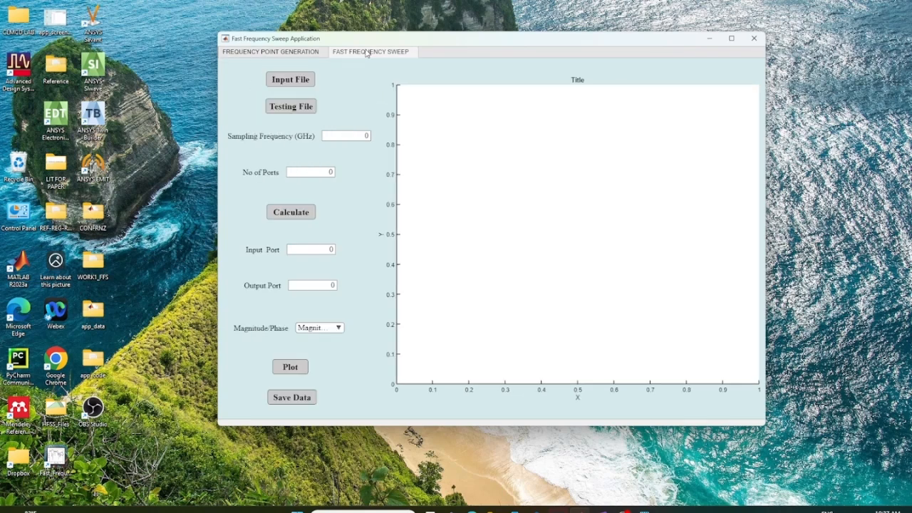
left_click(259, 57)
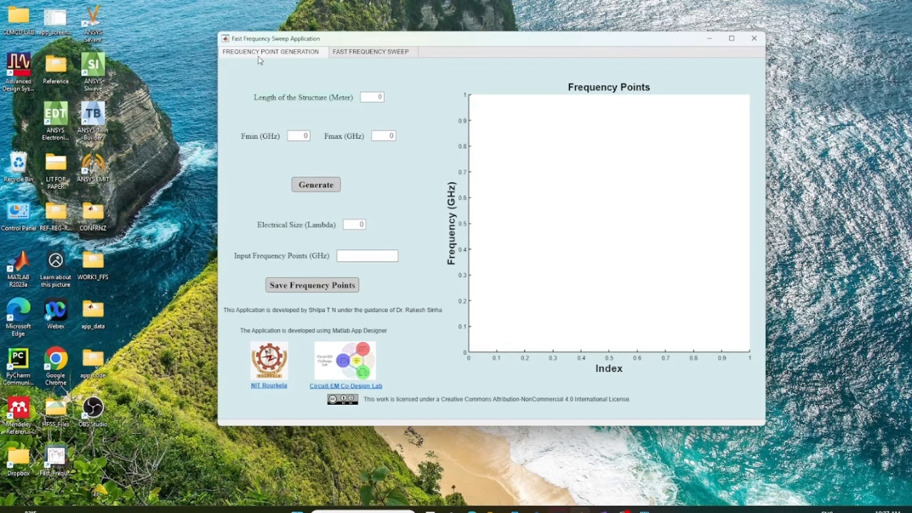
left_click(374, 53)
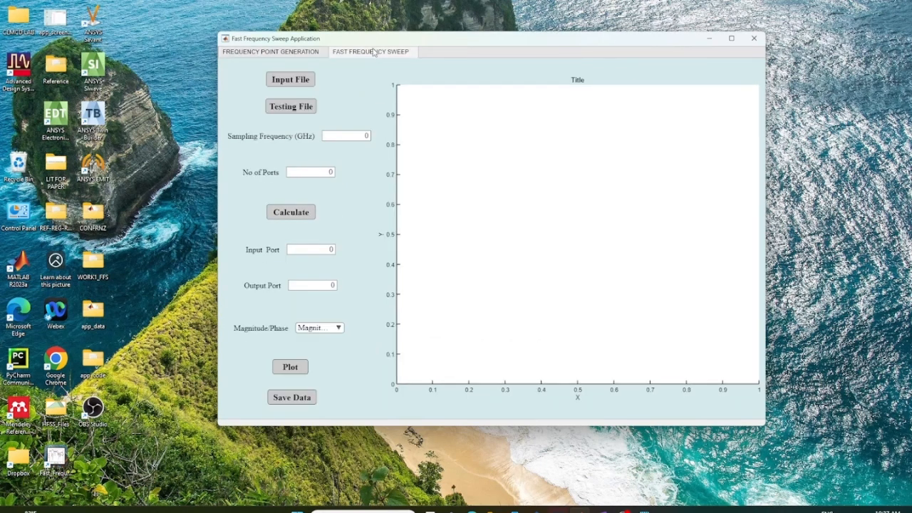
left_click(285, 54)
left_click(334, 330)
left_click(330, 359)
left_click(337, 329)
left_click(333, 342)
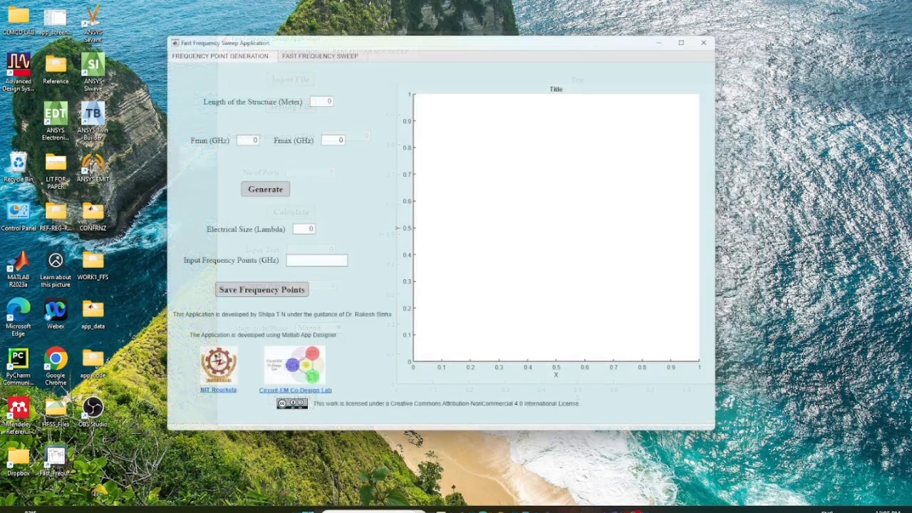
Switch to MATLAB and examine the T-junction geometry, ports and S-parameter export code in tjunction_pcb.m
mouse_move(593, 510)
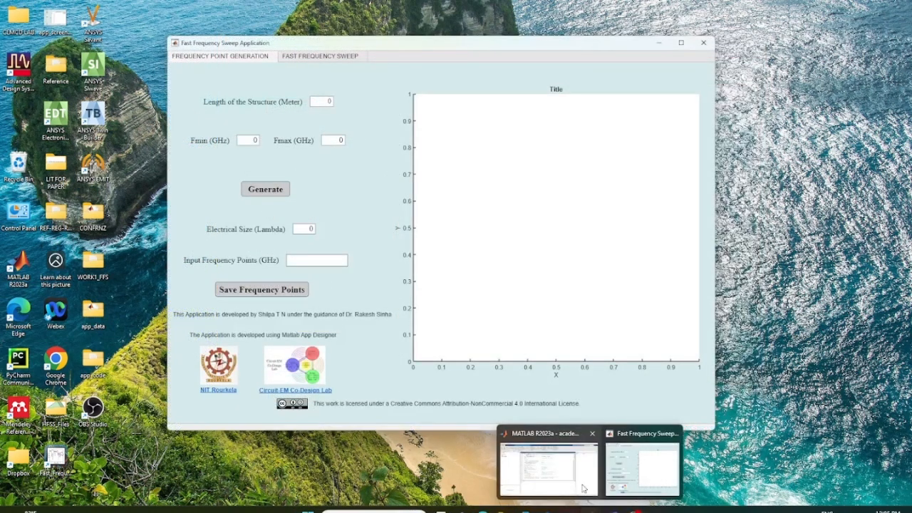
left_click(571, 475)
scroll(358, 203, "up", 1)
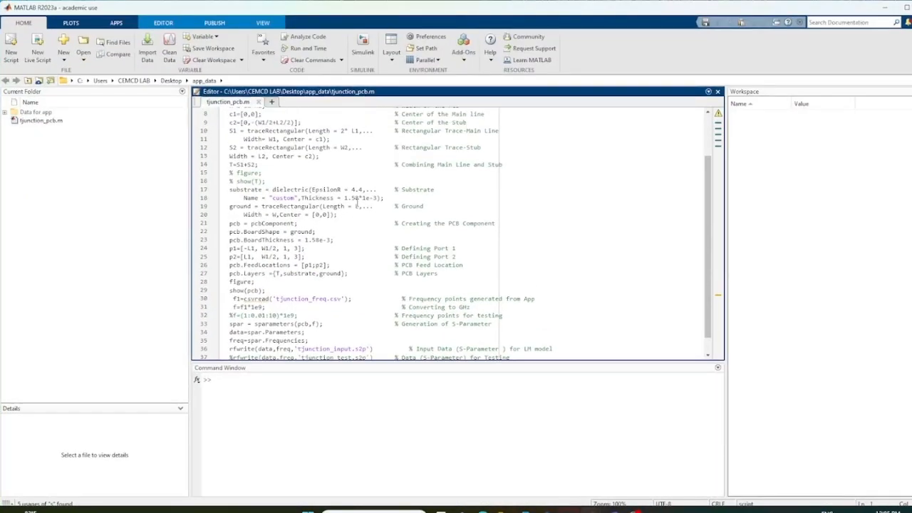
scroll(358, 202, "up", 2)
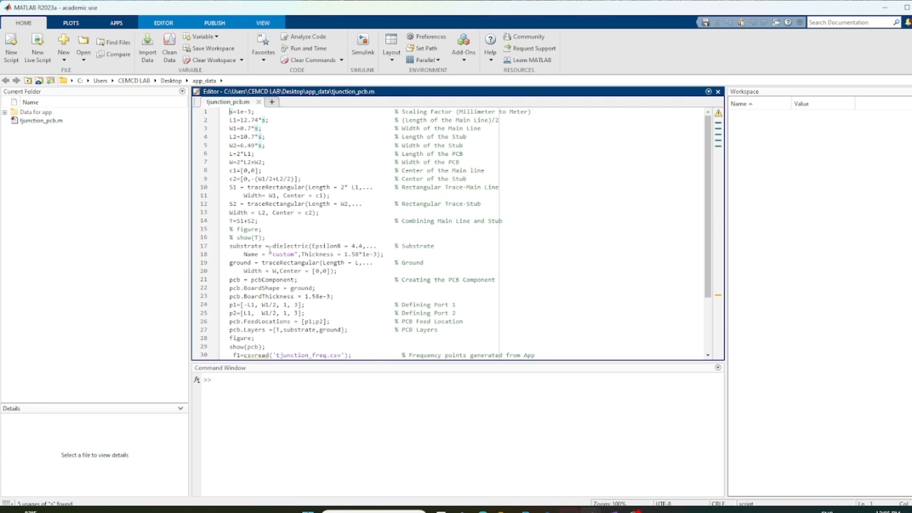
scroll(354, 277, "down", 3)
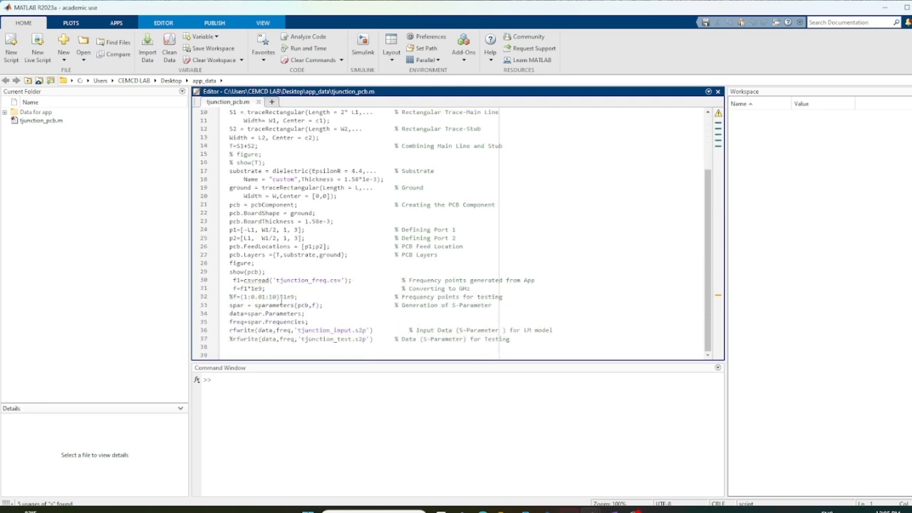
left_click(884, 8)
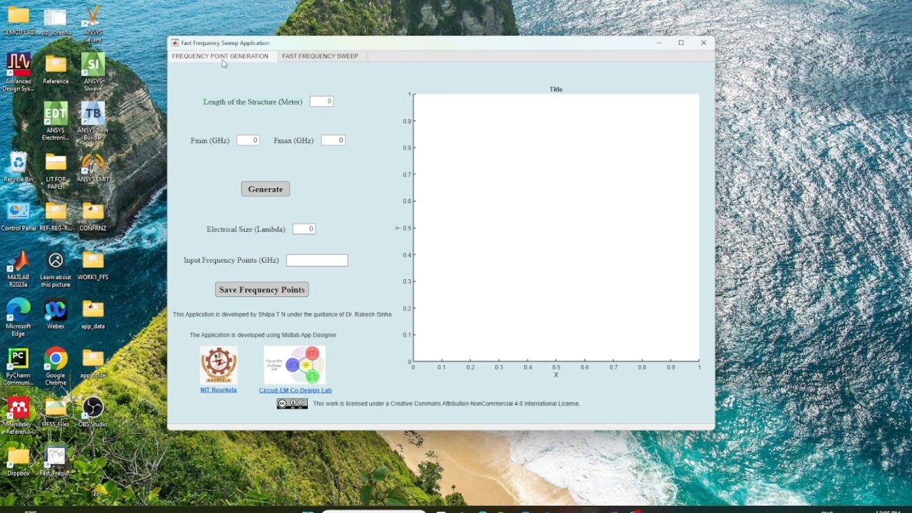
Generate the frequency points for a structure length of 0.02548 m over a range of 1 to 10 GHz
left_click(330, 102)
type(".2")
key("BackSpace")
type("02548")
left_click(255, 139)
key("BackSpace")
type("1")
left_click(335, 138)
left_click(265, 189)
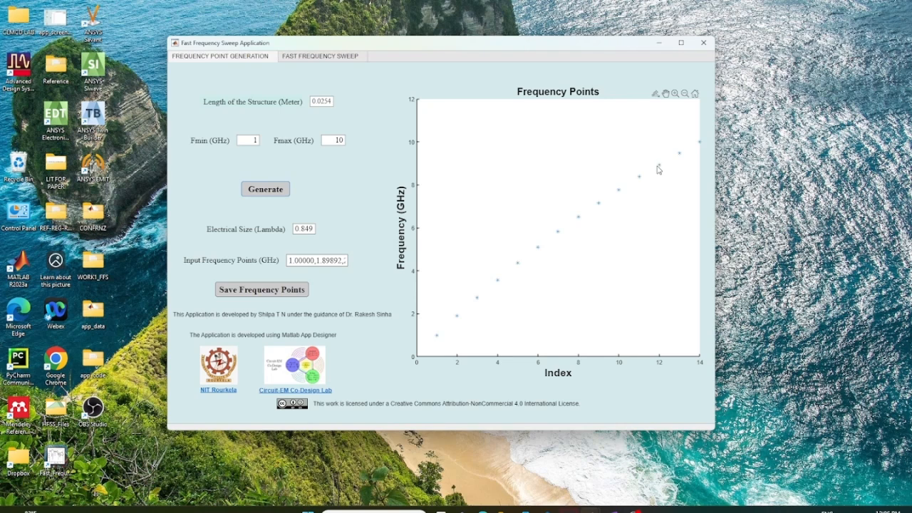
Save the generated frequency points as a CSV file named tjunction_freq in the Desktop's app_data folder
mouse_move(660, 166)
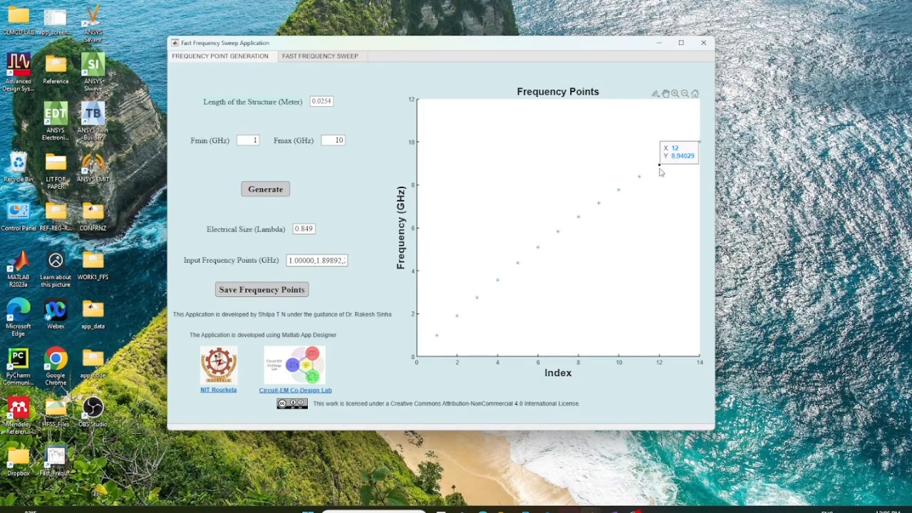
mouse_move(599, 205)
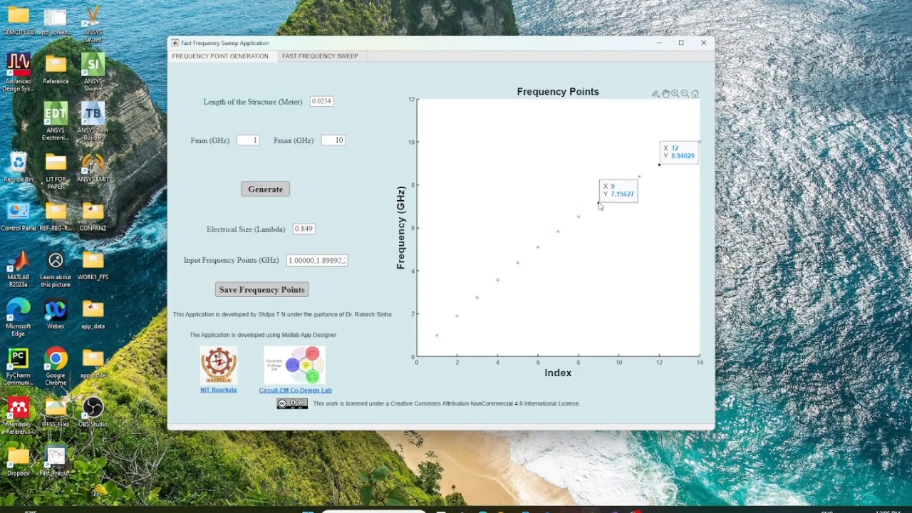
left_click(279, 292)
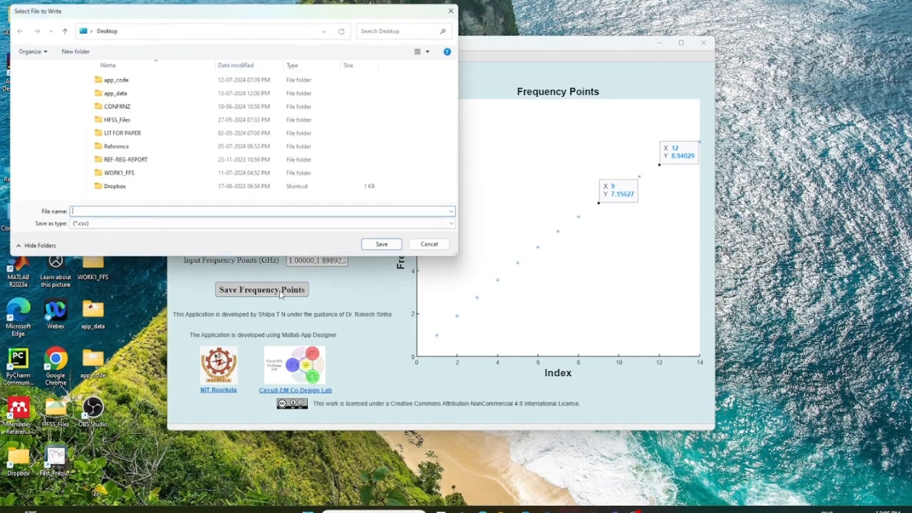
double_click(114, 83)
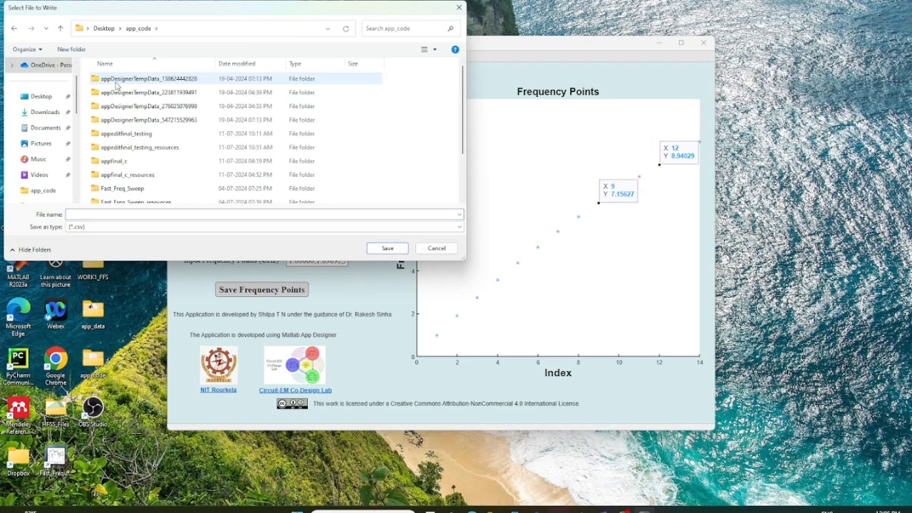
left_click(103, 28)
double_click(113, 93)
left_click(91, 213)
type("tj")
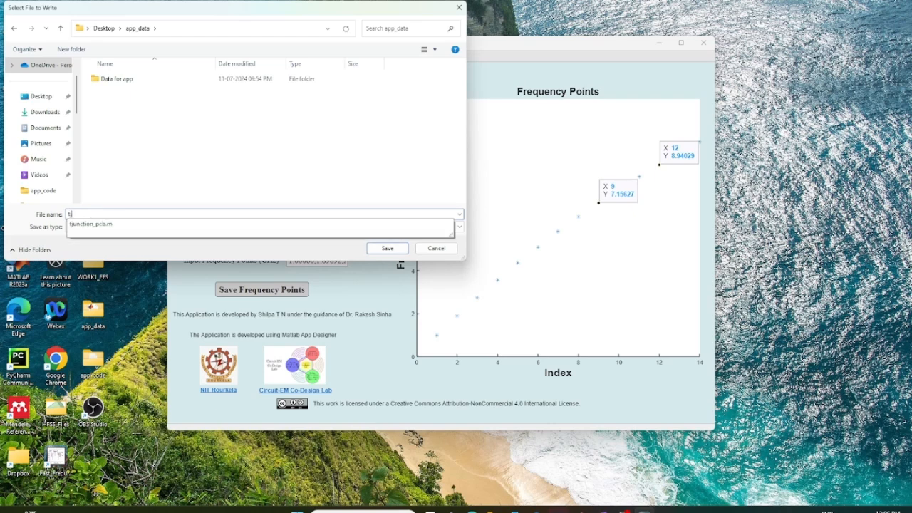
type("unction_freq")
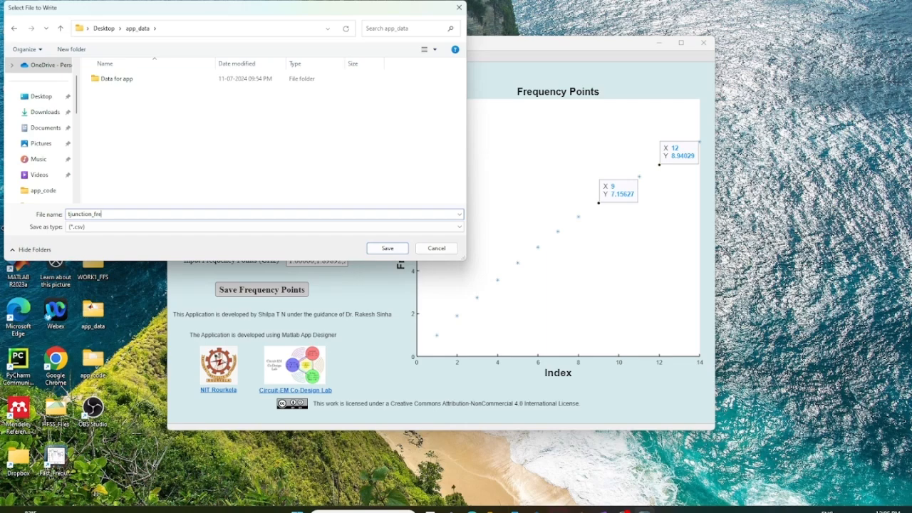
left_click(388, 248)
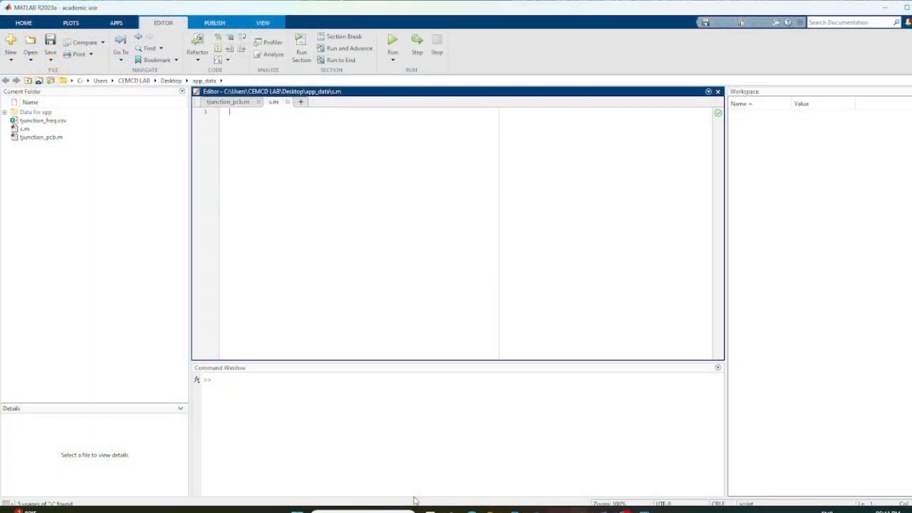
Close the empty s.m script in MATLAB and run tjunction_pcb.m to write the T-junction's input S-parameters, dismissing the PCB figure
left_click(287, 102)
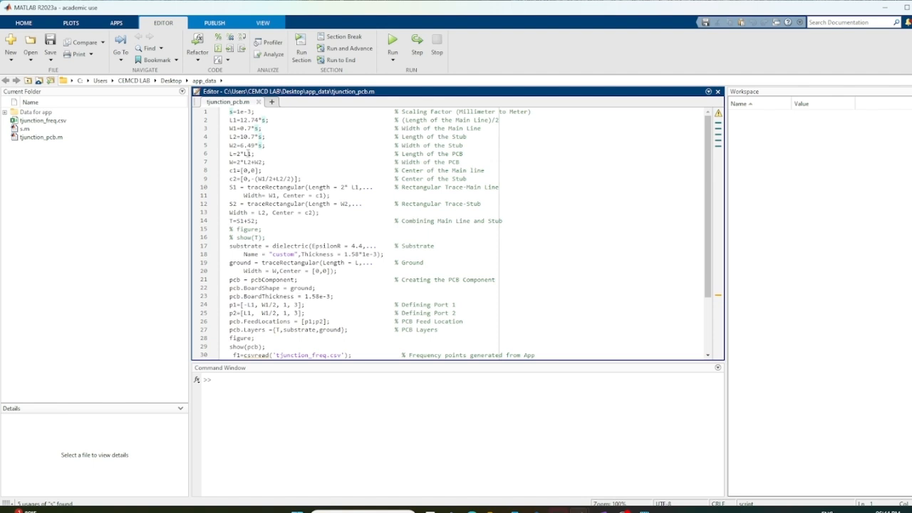
scroll(278, 271, "down", 3)
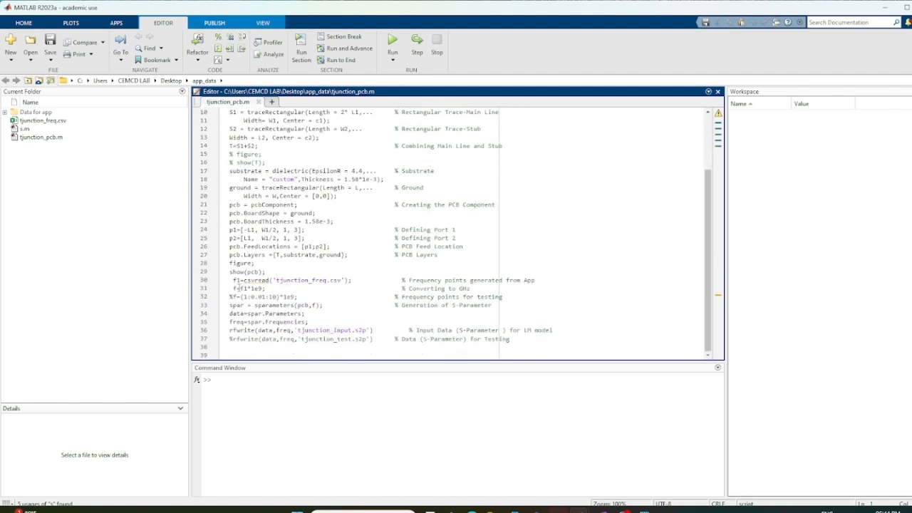
type(";")
left_click(393, 44)
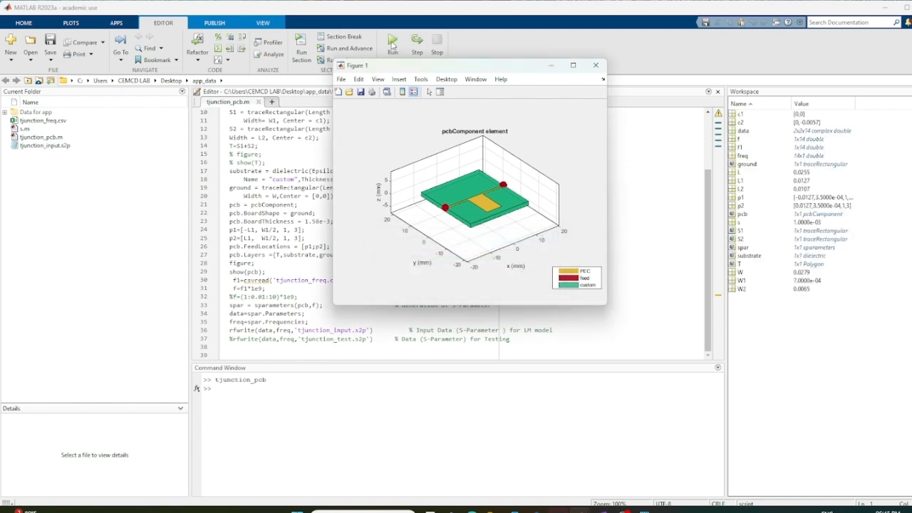
left_click(596, 67)
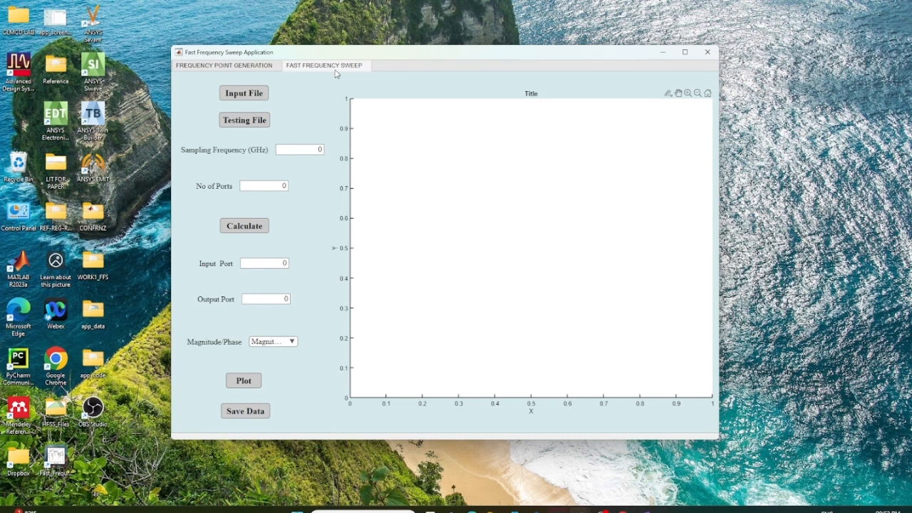
Load tjunction_input from app_data as the sweep's input file and calculate the model with 0.01 GHz sampling and 2 ports
left_click(244, 95)
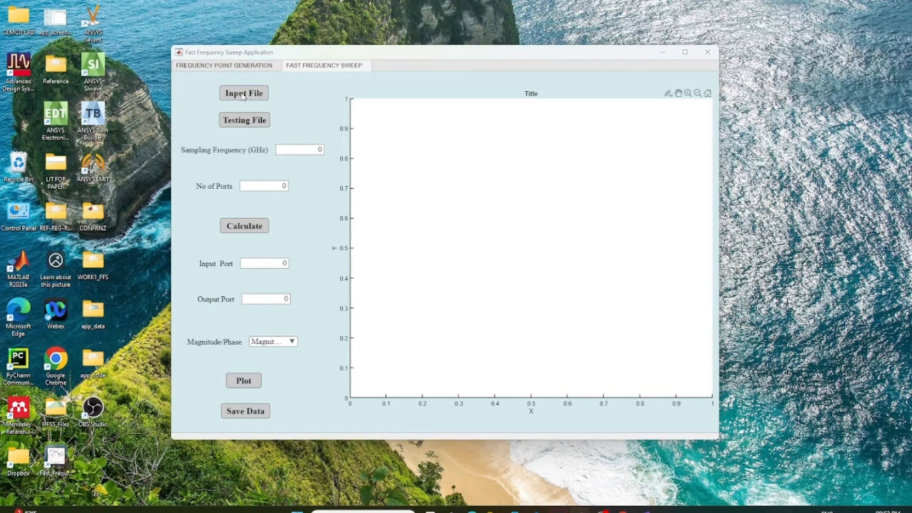
double_click(175, 92)
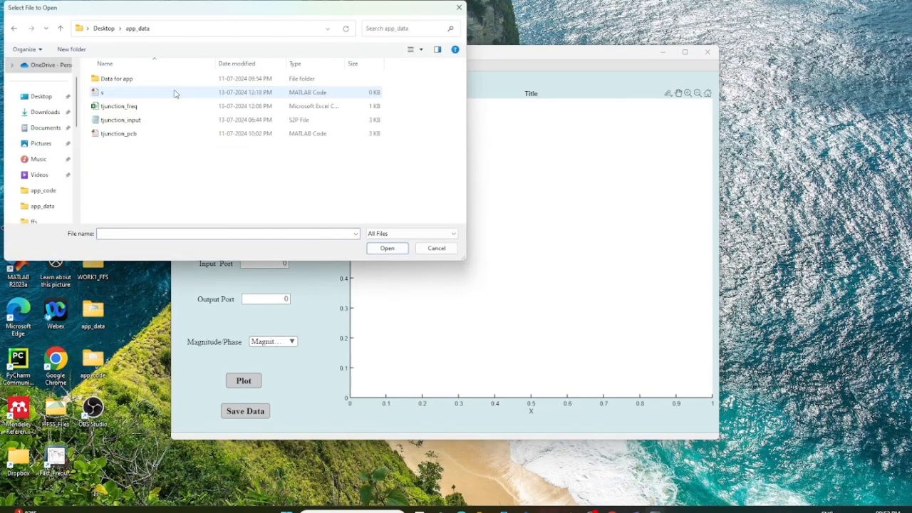
left_click(173, 119)
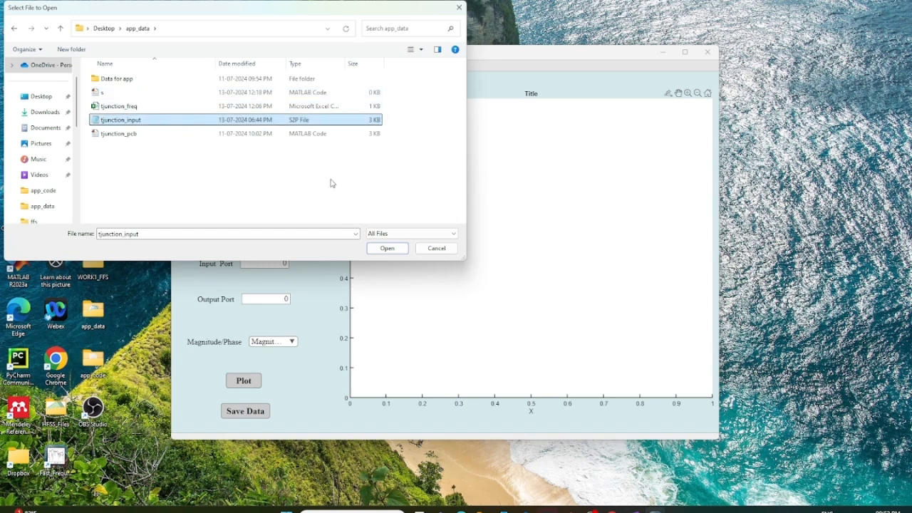
left_click(375, 249)
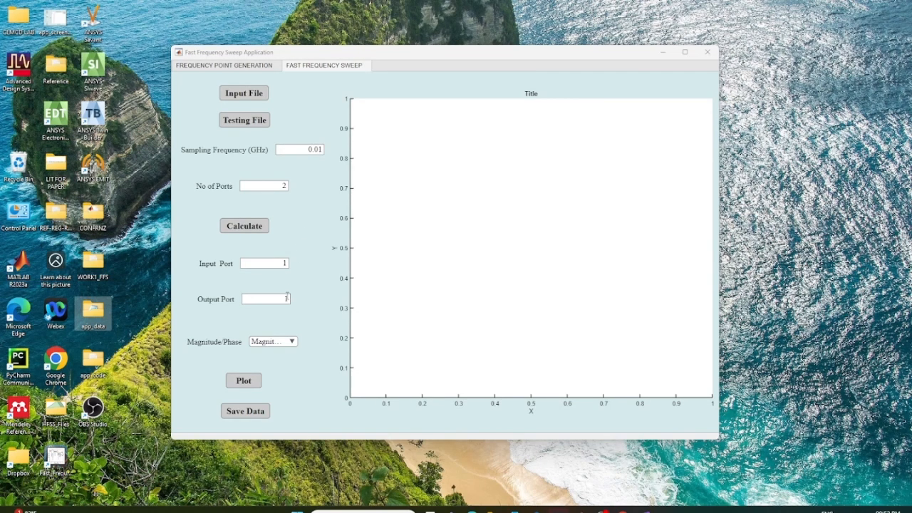
left_click(246, 229)
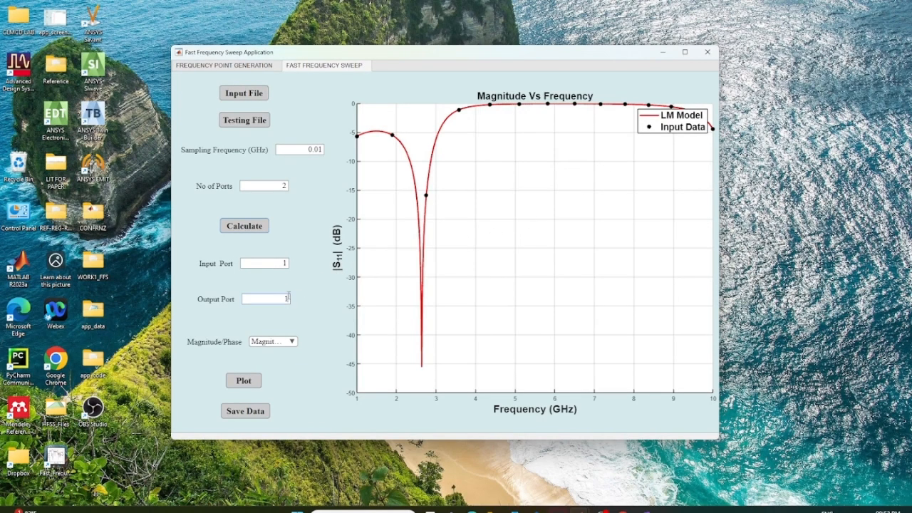
Set the output port to 2 and plot the S21 magnitude against frequency
key("BackSpace")
type("2")
left_click(251, 383)
Change the plotted quantity to Phase and plot S21 again
left_click(285, 343)
left_click(278, 369)
left_click(245, 382)
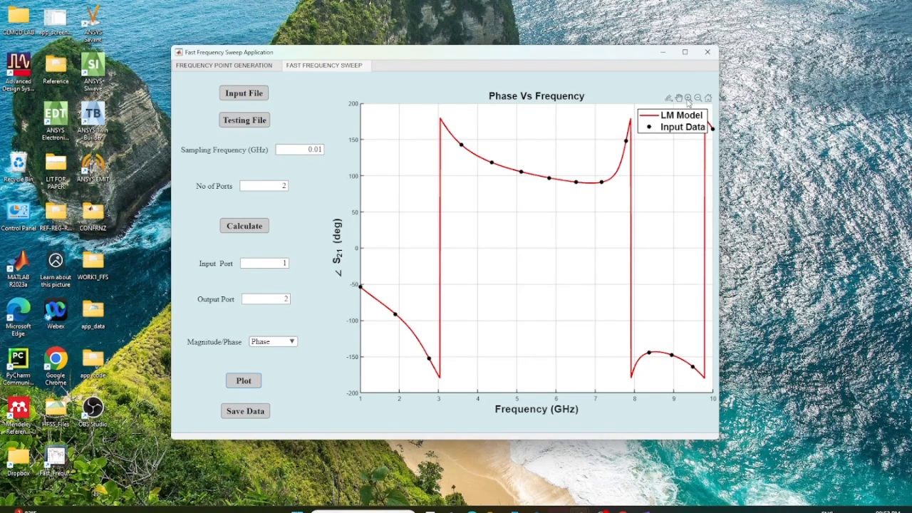
Save the sweep's S-parameter data as an s2p file named s_para in the app_data folder
left_click(241, 412)
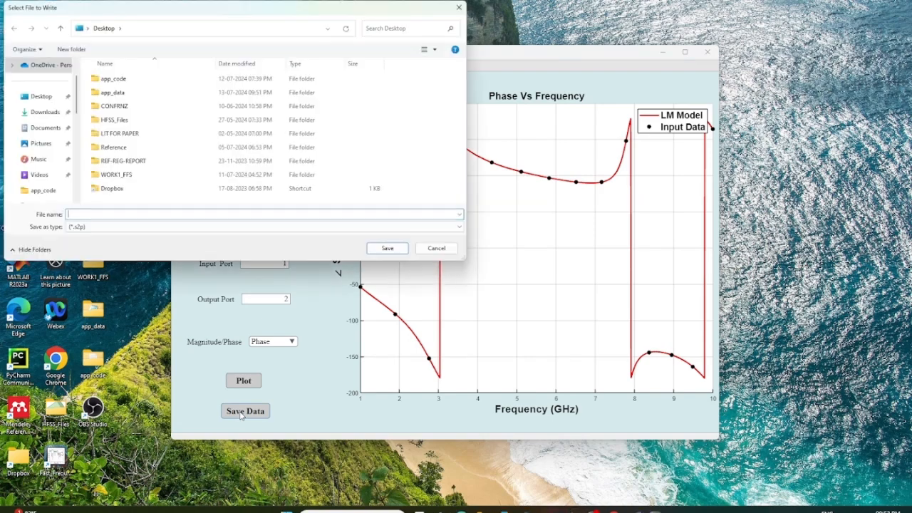
left_click(76, 214)
type("s_para")
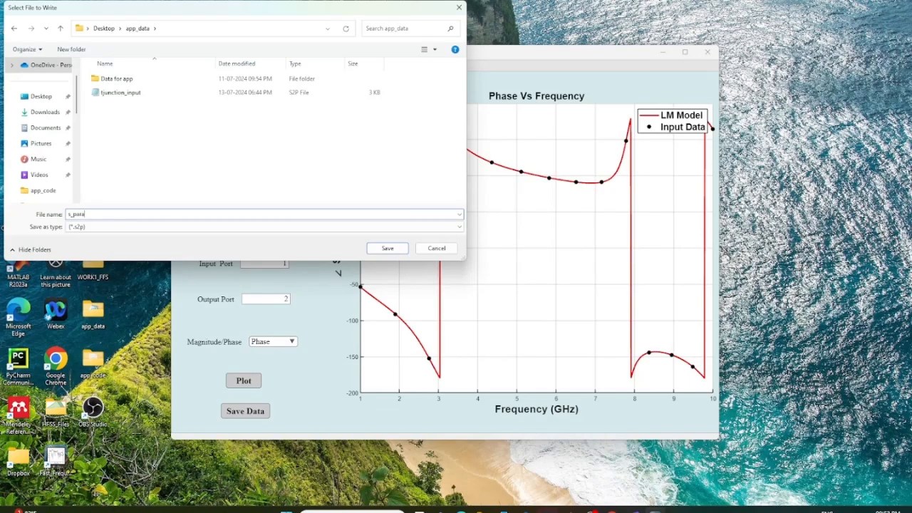
left_click(371, 251)
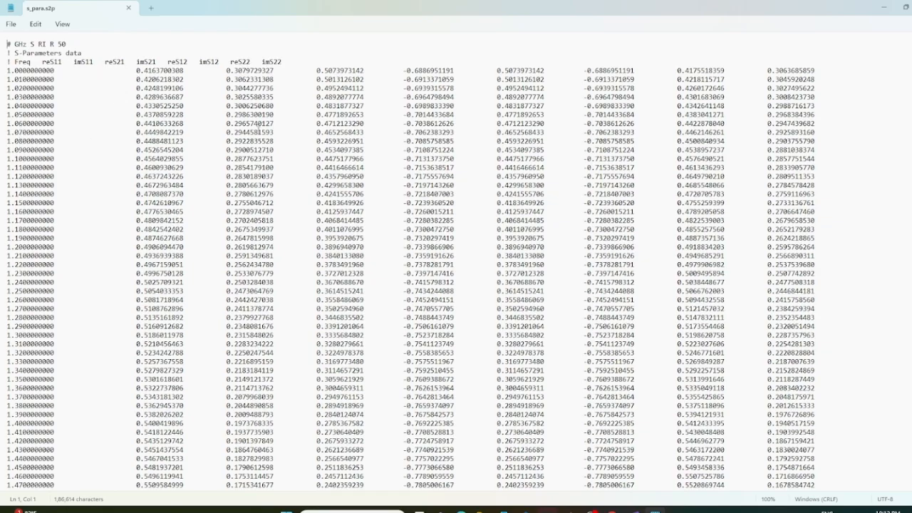
Examine the frequency and S-parameter columns of the exported s_para.s2p file
scroll(271, 105, "down", 20)
scroll(272, 159, "down", 7)
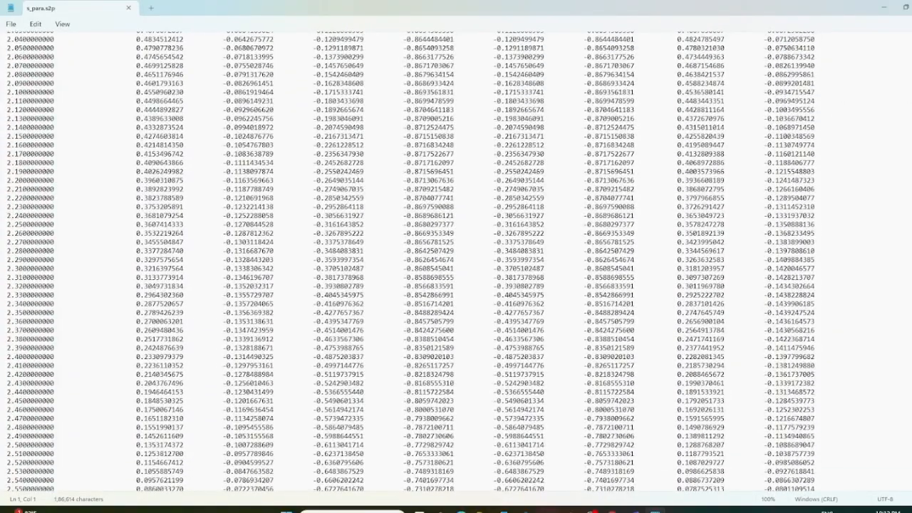
scroll(265, 93, "down", 20)
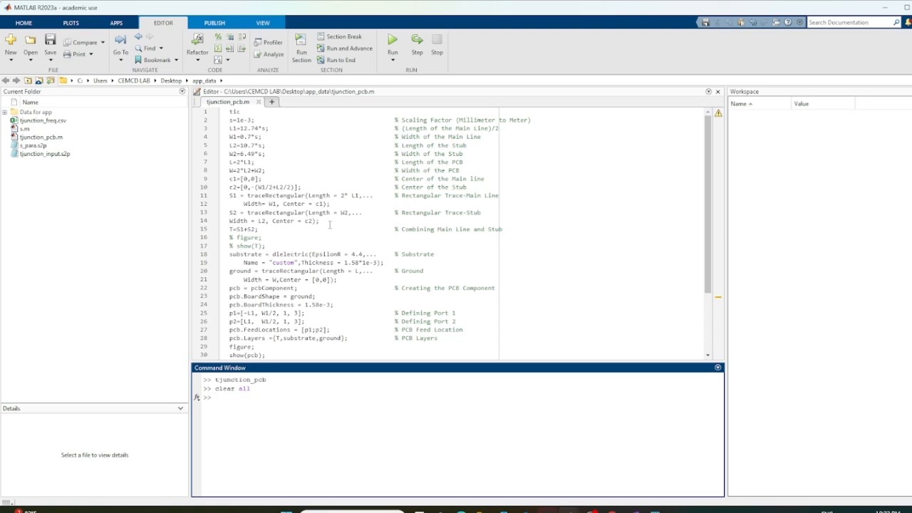
Comment out the two lines reading and scaling tjunction_freq.csv, and activate the test frequency line f=(1:0.01:10)*1e9
scroll(330, 225, "down", 3)
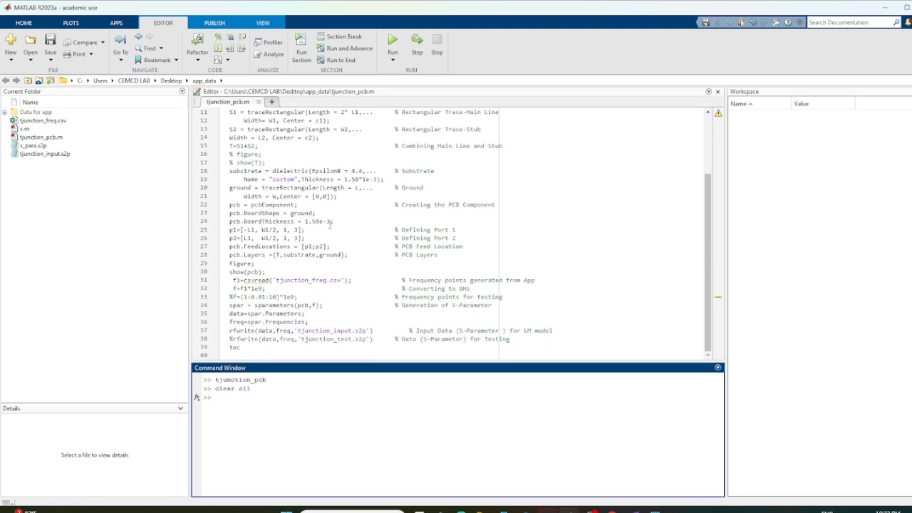
left_click_drag(231, 279, 269, 288)
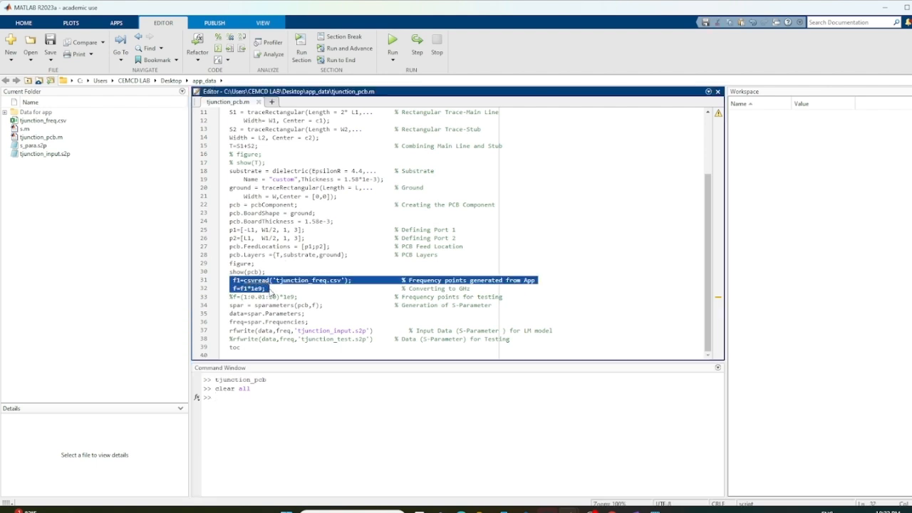
right_click(270, 288)
left_click(300, 379)
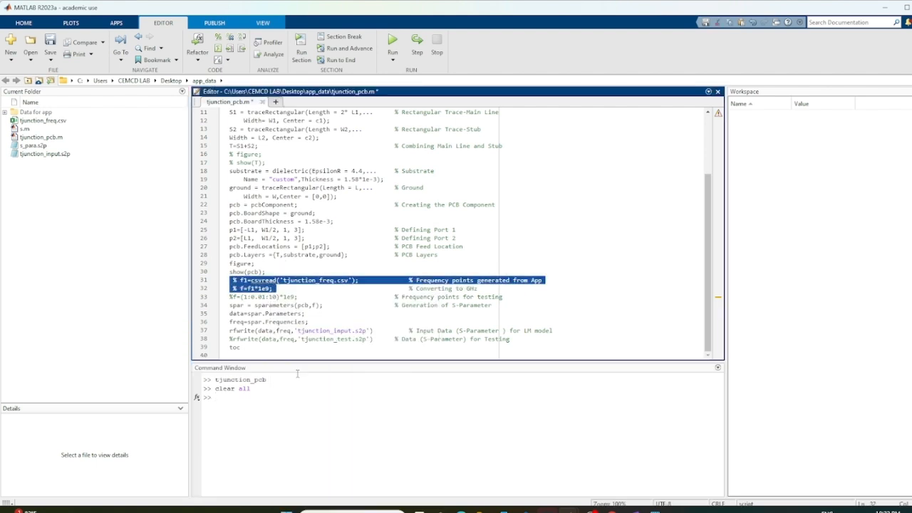
left_click(232, 297)
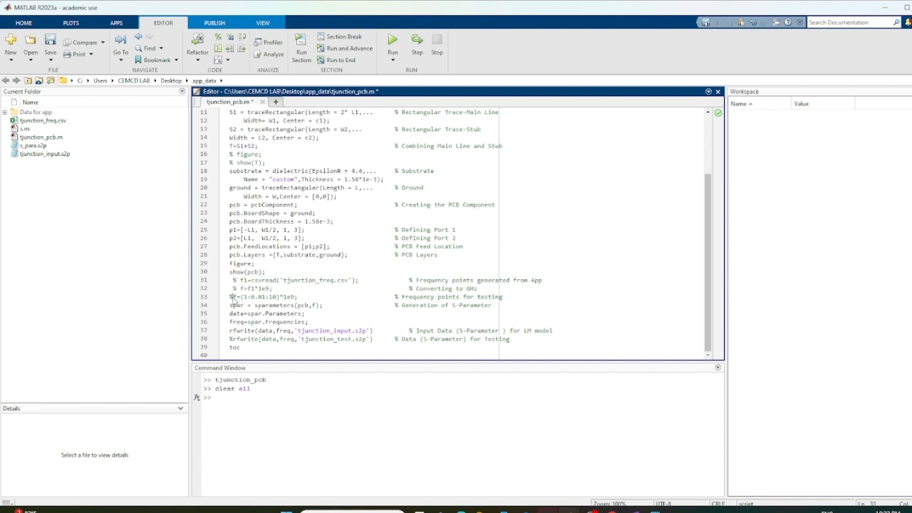
key("BackSpace")
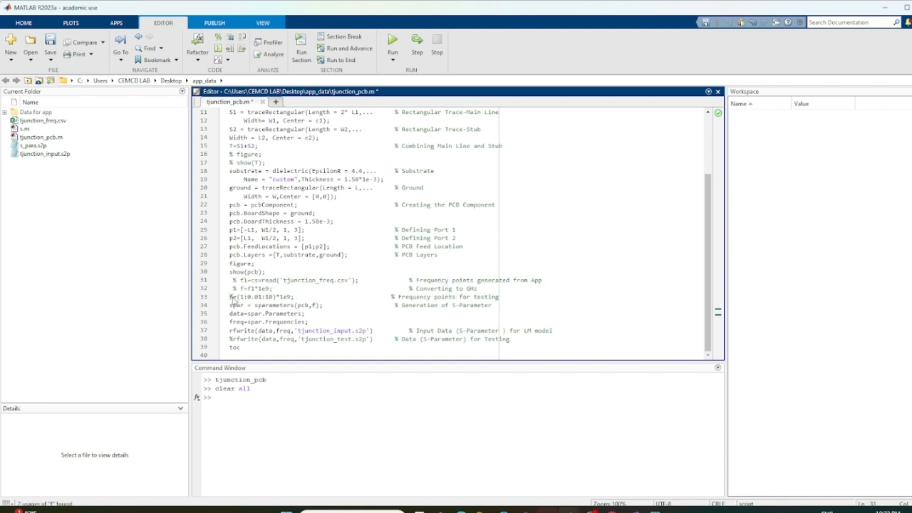
Comment out the tjunction_input.s2p export line, activate the tjunction_test.s2p export, and run the script
right_click(230, 332)
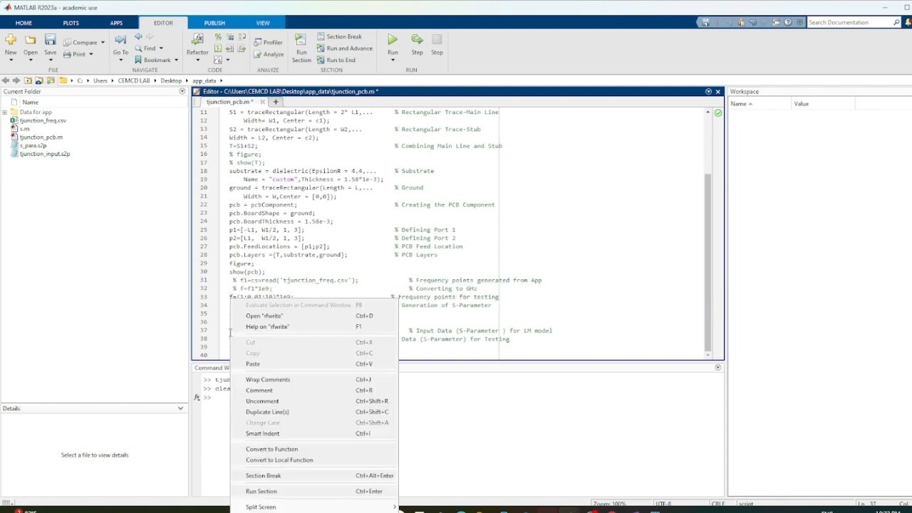
left_click(258, 390)
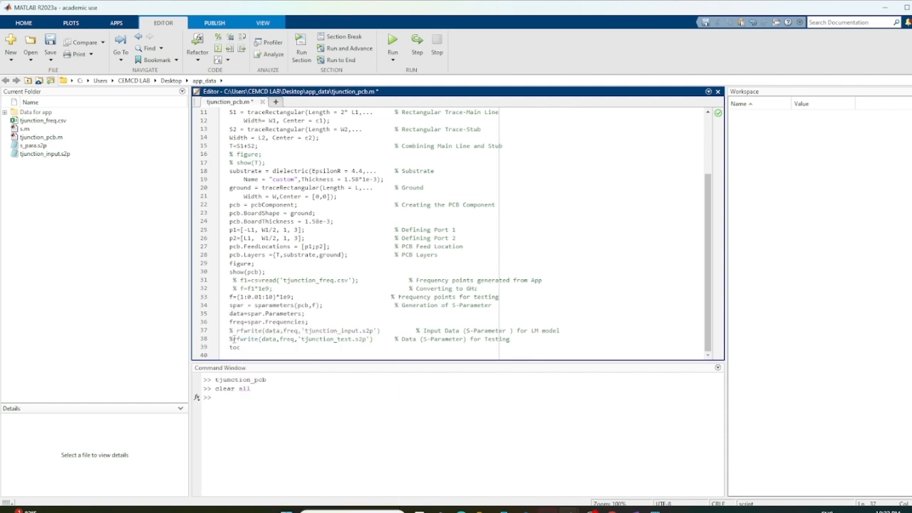
key("BackSpace")
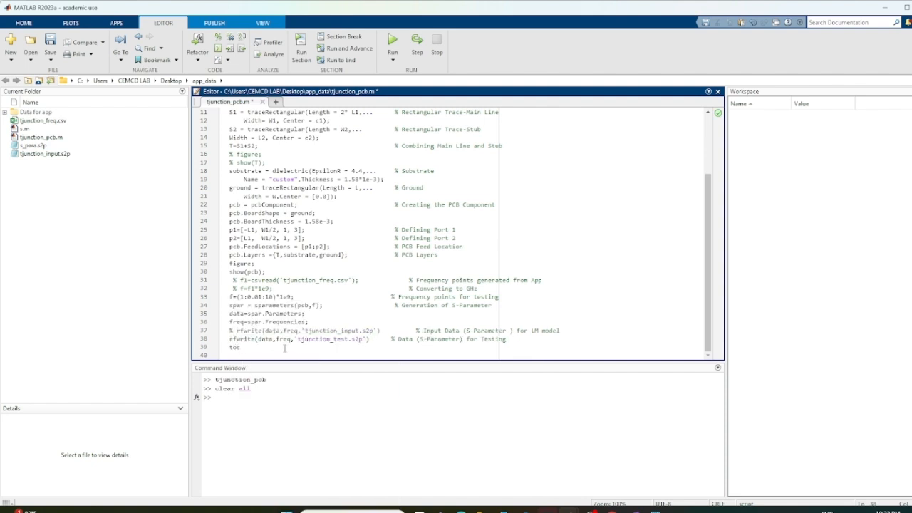
left_click(393, 44)
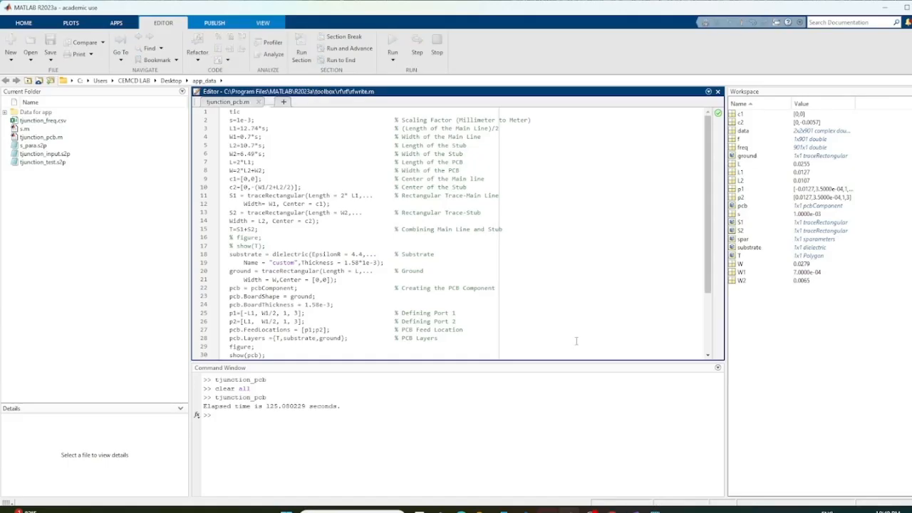
Close the rfwrite.m file and return to the S-parameter export lines of tjunction_pcb.m
left_click(281, 102)
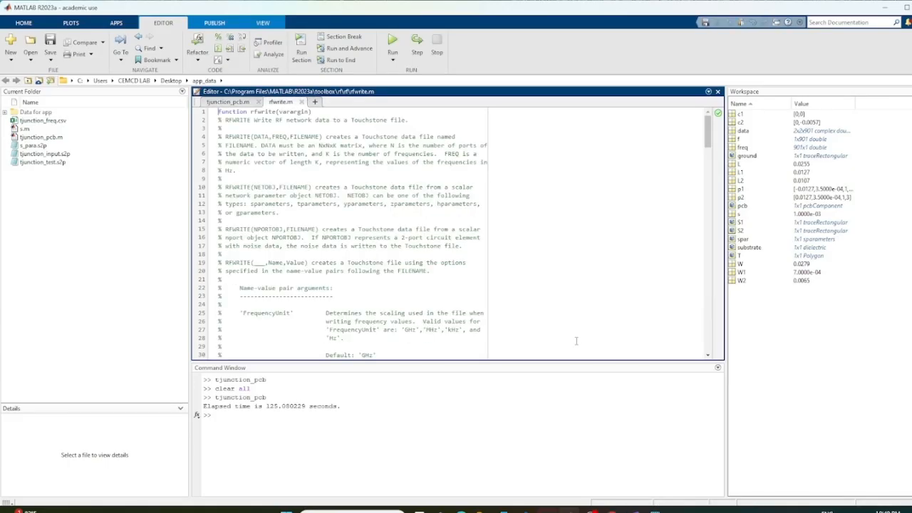
left_click(297, 103)
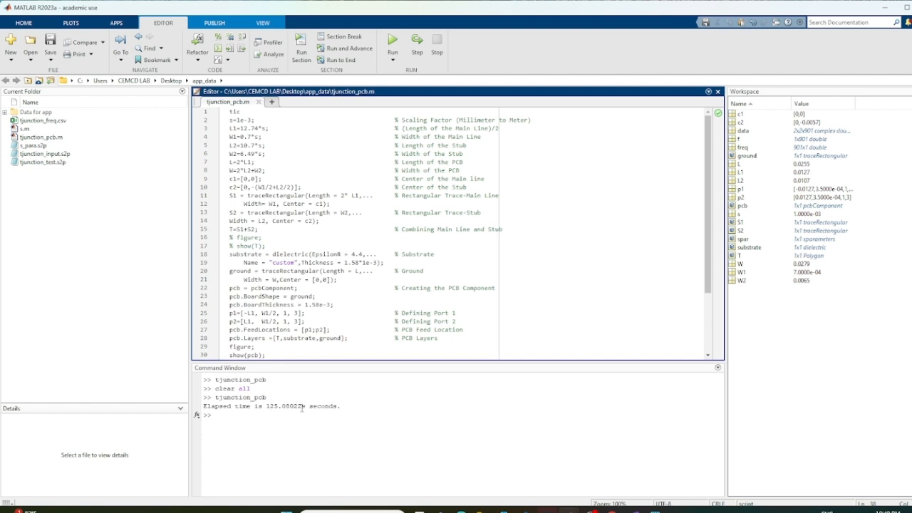
scroll(309, 303, "down", 3)
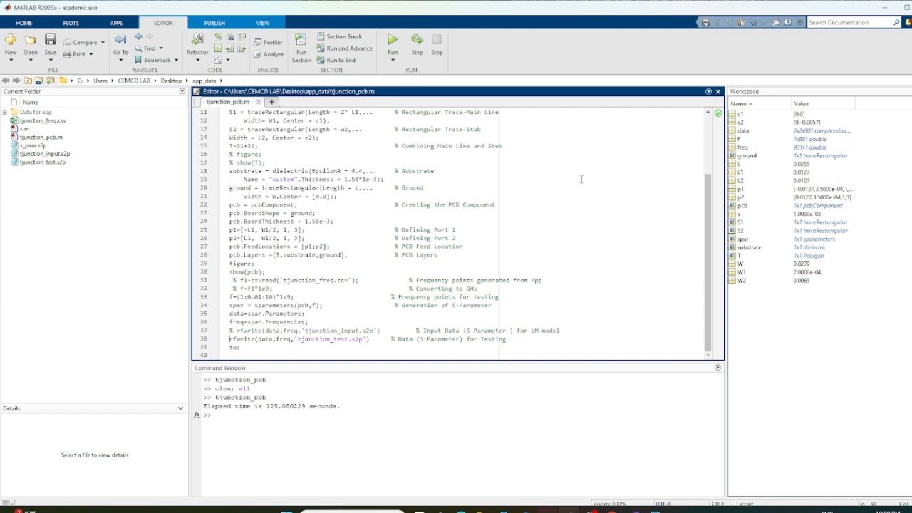
Switch to the Fast Frequency Sweep Application and show its fast frequency sweep page
left_click(885, 8)
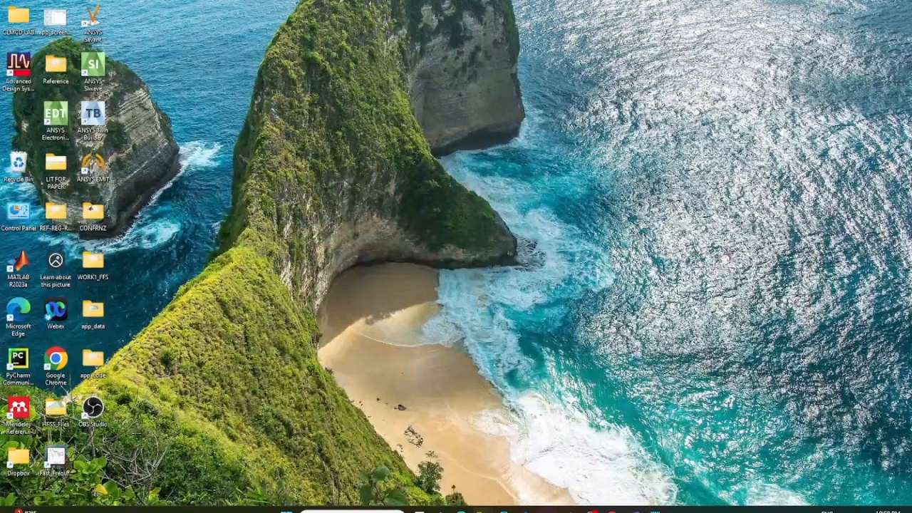
mouse_move(568, 508)
left_click(622, 464)
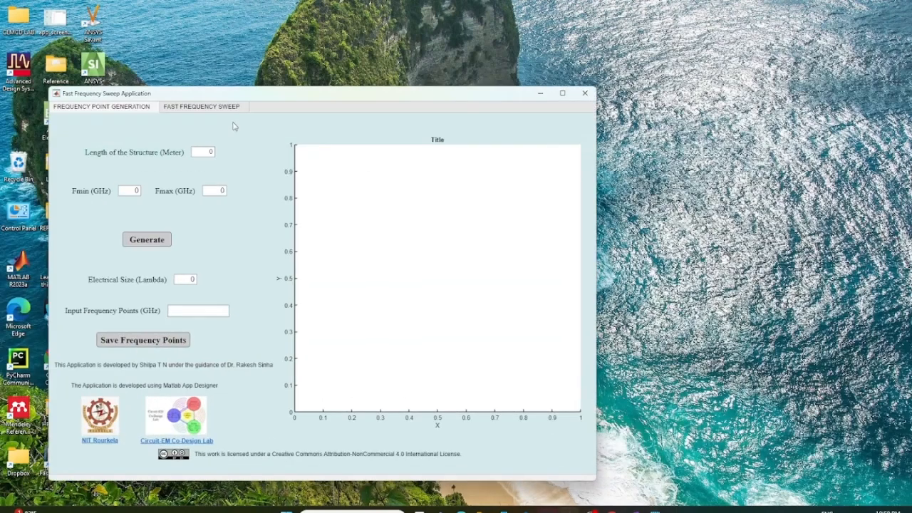
left_click(214, 108)
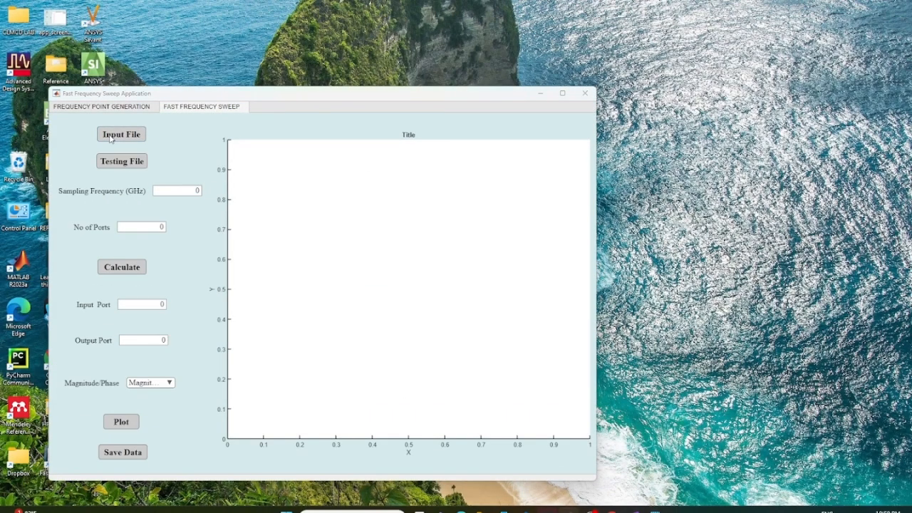
Load tjunction_input from the app_data folder as the input file
left_click(110, 135)
double_click(118, 93)
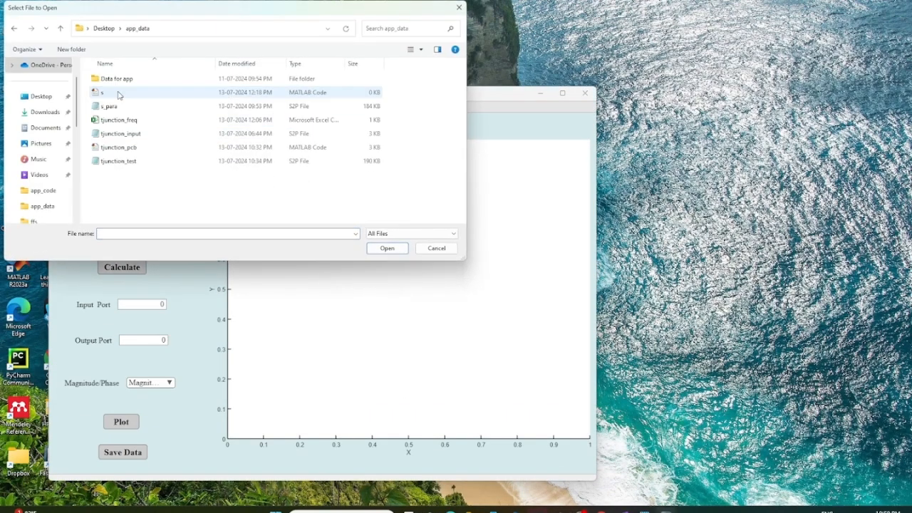
left_click(122, 134)
left_click(385, 248)
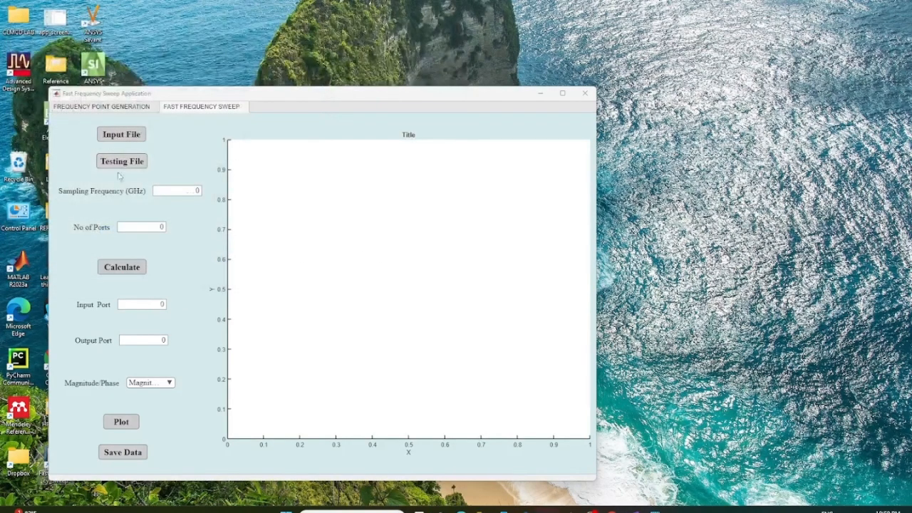
Load tjunction_test from the app_data folder as the testing file and calculate the sweep model
left_click(122, 161)
double_click(116, 94)
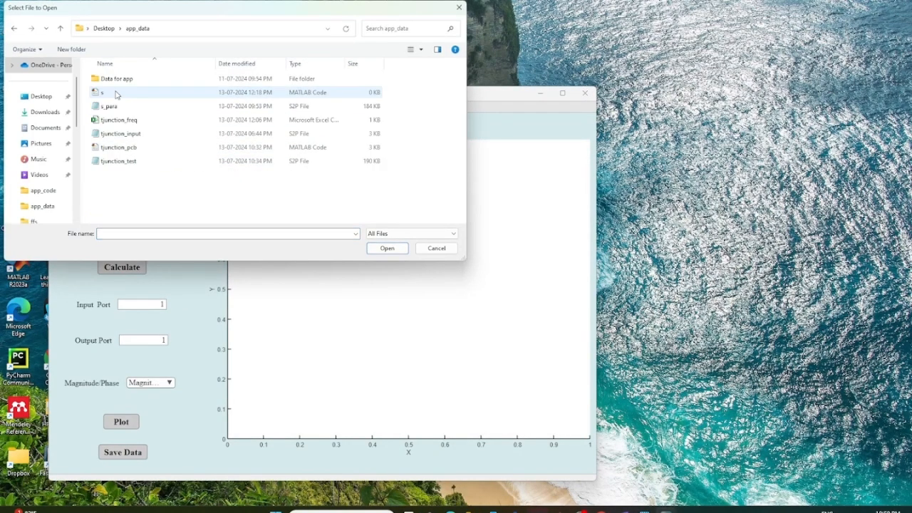
left_click(132, 163)
left_click(386, 248)
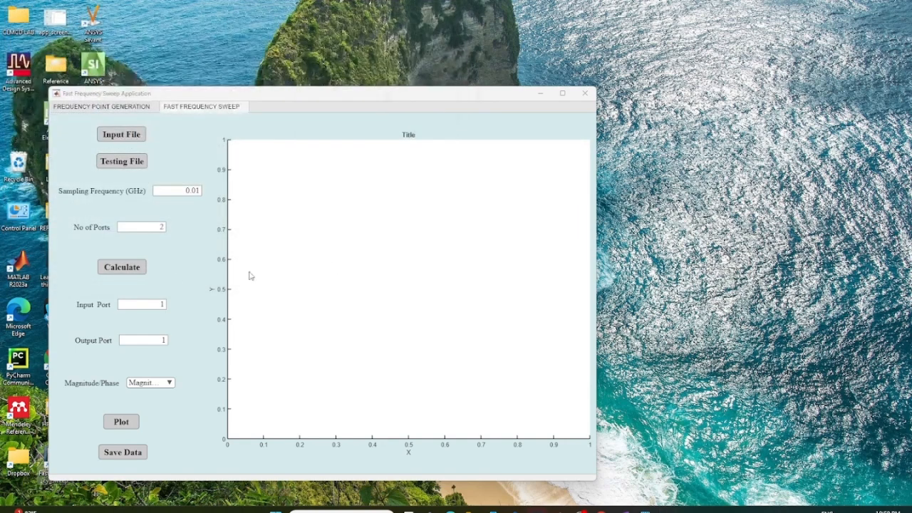
left_click(123, 267)
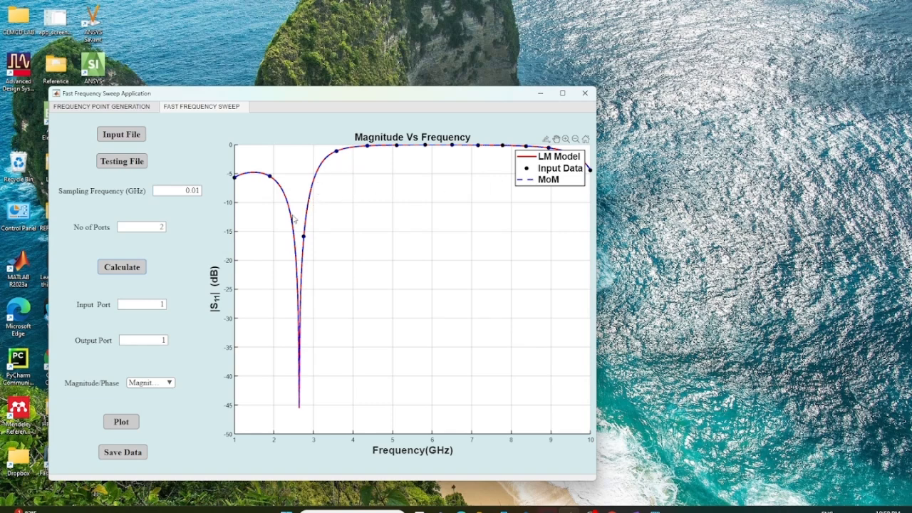
Set the output port to 2 and plot the S21 magnitude of the model against the testing data
left_click(164, 340)
key("BackSpace")
type("2")
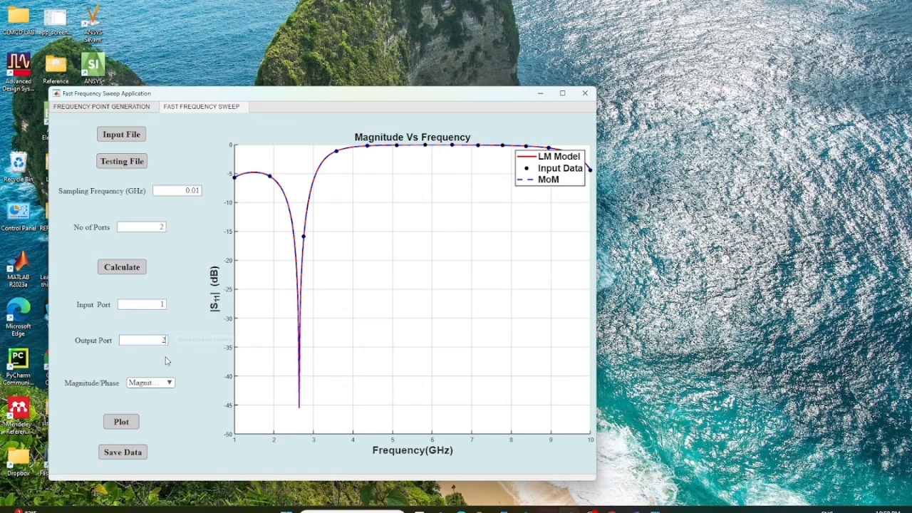
left_click(124, 422)
Change the plotted quantity to Phase and plot S21 with the testing data included
left_click(168, 384)
left_click(142, 407)
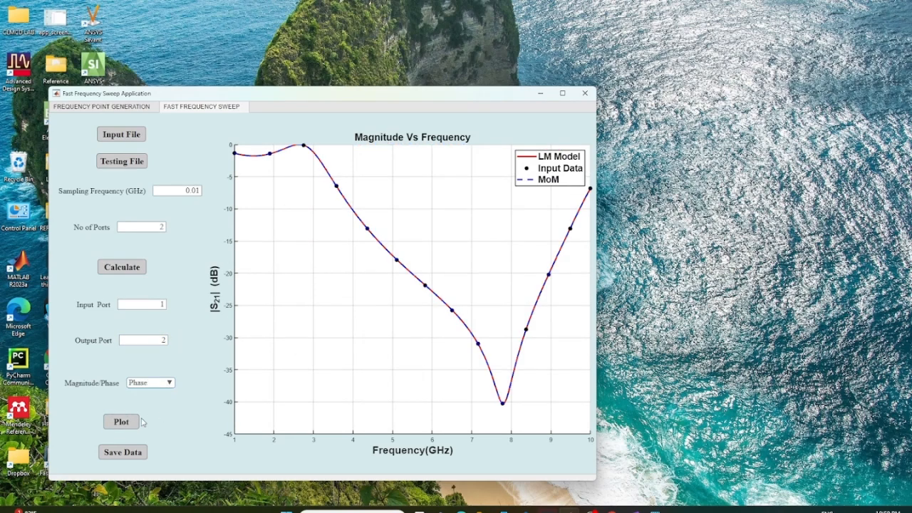
left_click(124, 423)
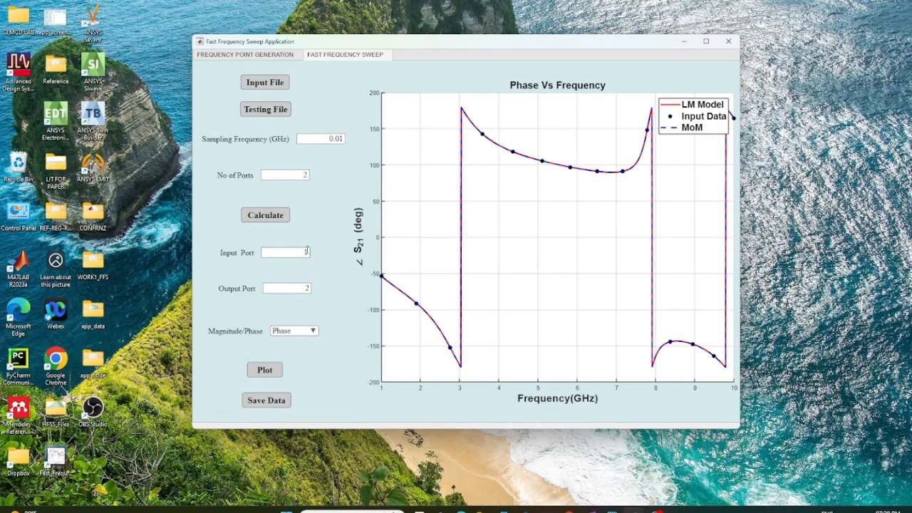
Set the input port to 2 and plot the S22 phase
key("BackSpace")
type("2")
left_click(275, 371)
Change the plotted quantity to Magnitude and plot S22 again
left_click(302, 332)
left_click(297, 343)
left_click(268, 369)
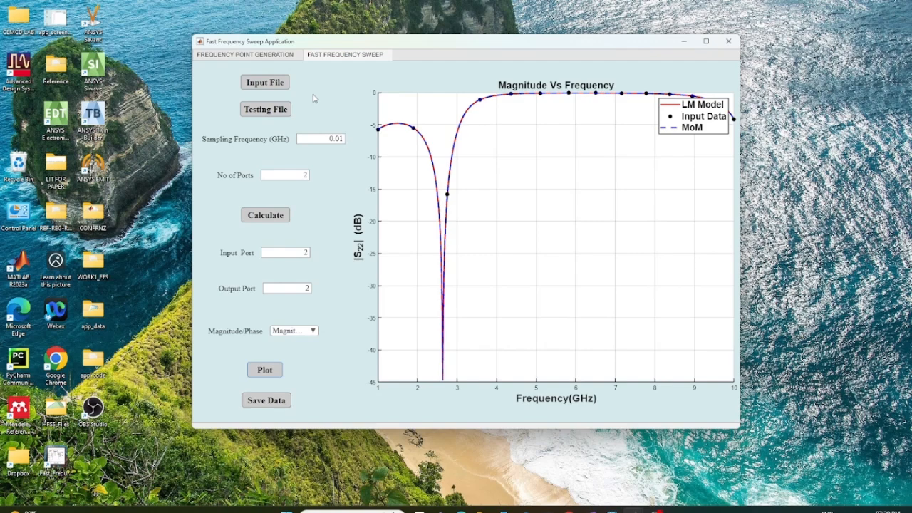
Load pcb44port1to8ghz34pnts from the app_data folder as the new input file
left_click(264, 83)
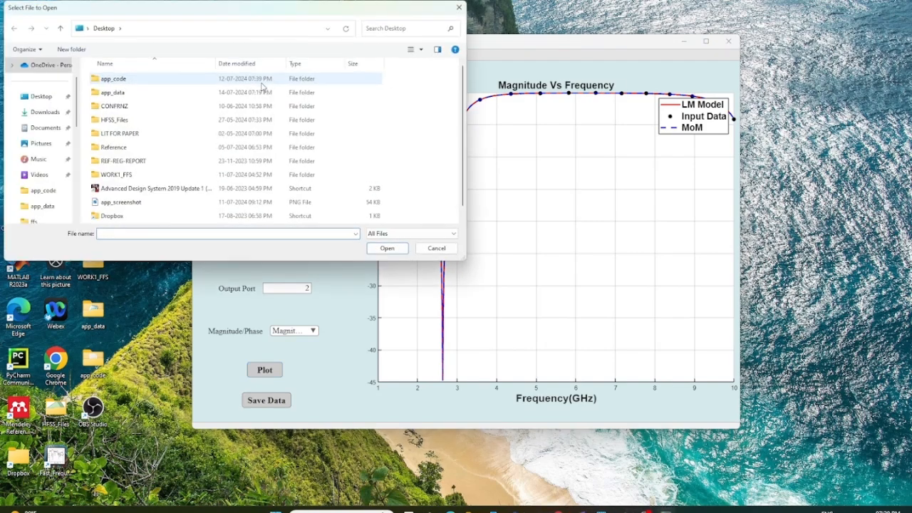
double_click(183, 93)
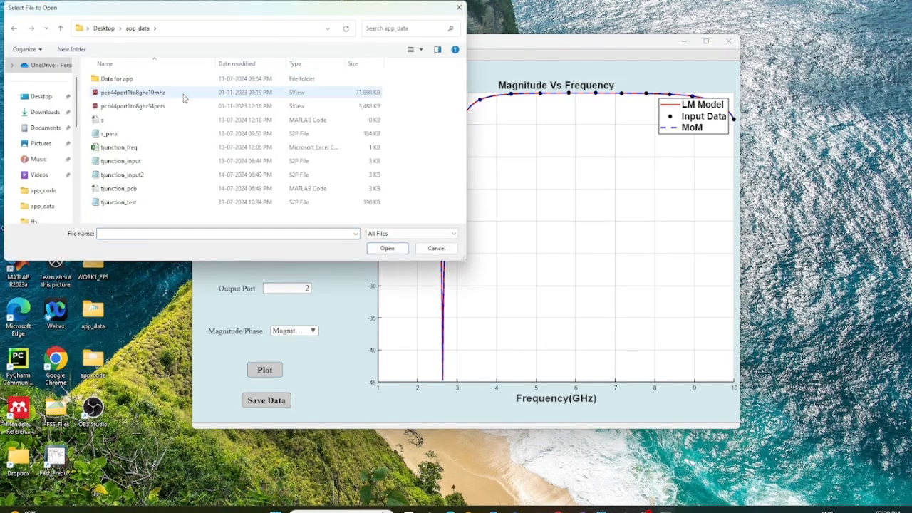
left_click(179, 106)
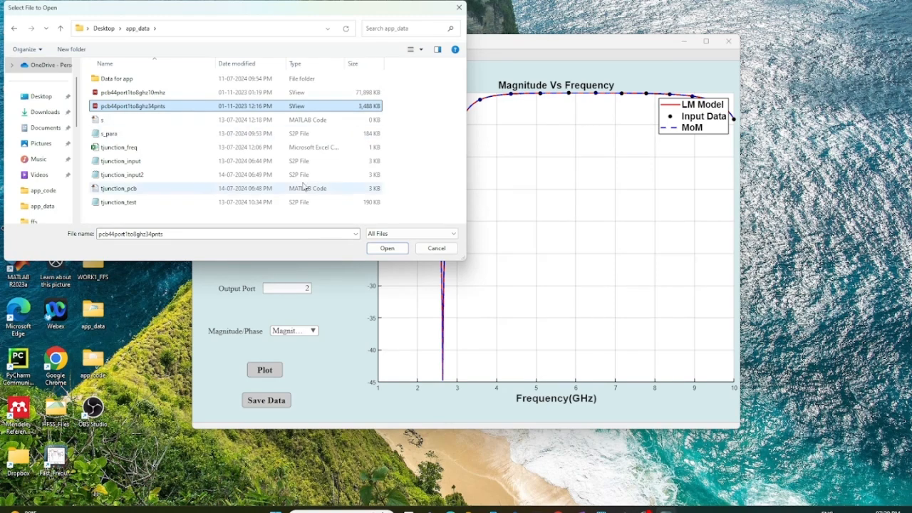
left_click(387, 248)
Load pcb44port1to8ghz10mhz from the app_data folder as the new testing file
left_click(266, 108)
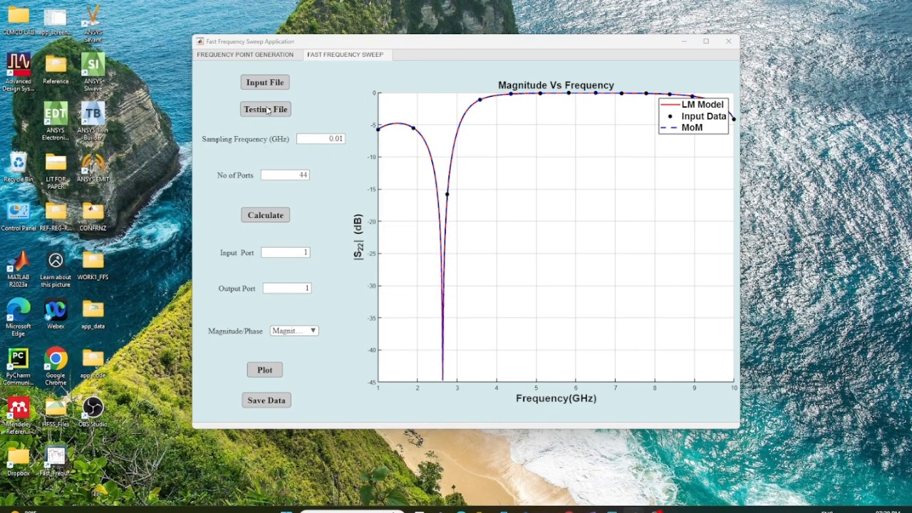
double_click(188, 92)
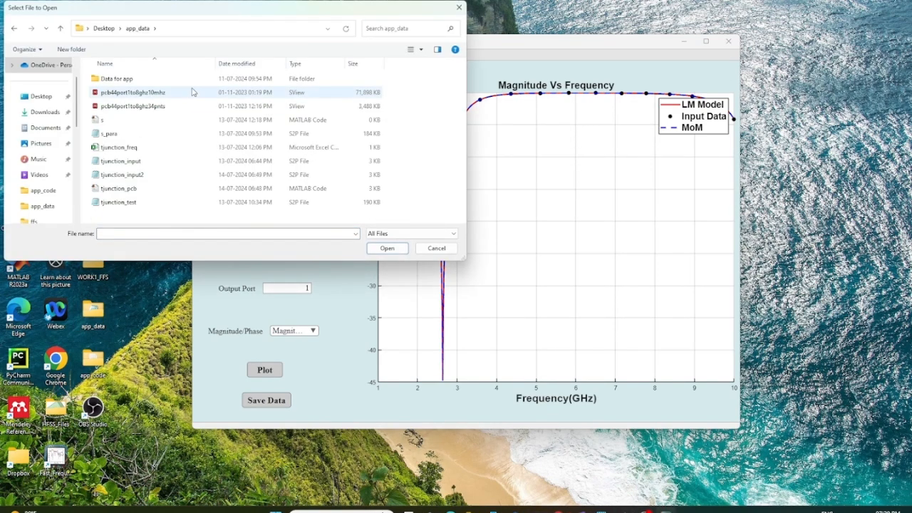
left_click(171, 93)
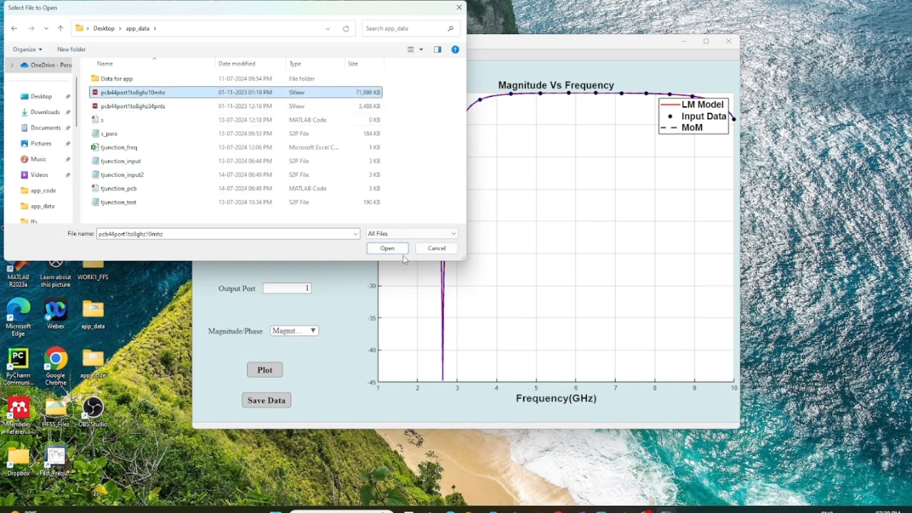
left_click(388, 249)
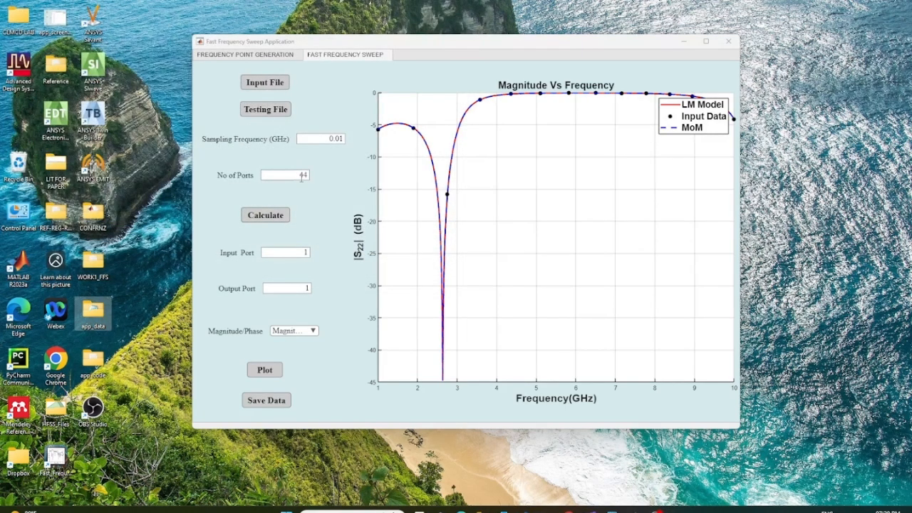
Calculate the sweep model for the 44-port PCB and plot its S11 magnitude
left_click(278, 217)
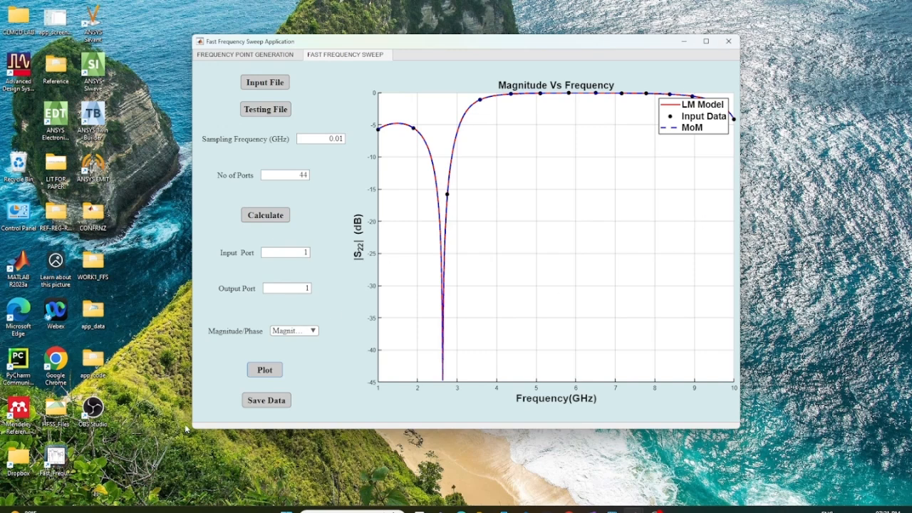
left_click(262, 372)
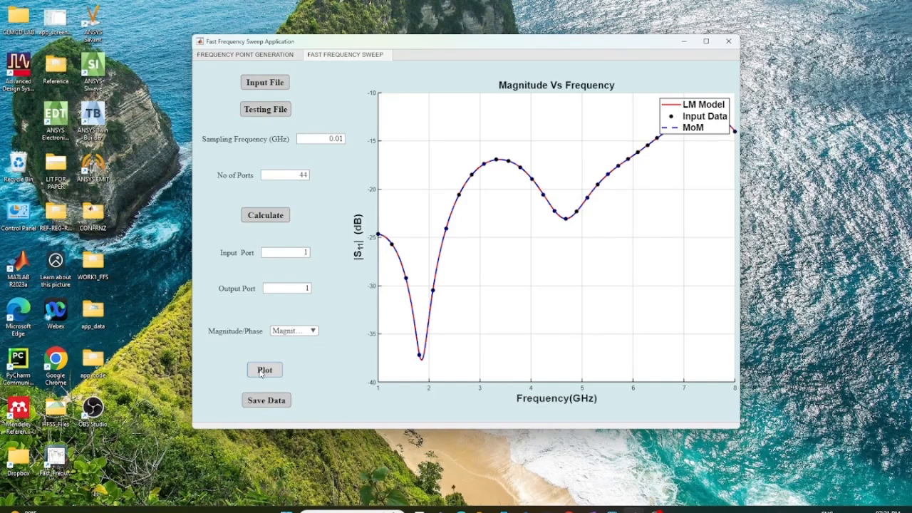
Set the input port to 41 and the output port to 12, and plot the phase of S12,41
left_click(306, 252)
key("BackSpace")
type("41")
left_click(307, 288)
type("12")
left_click(306, 332)
left_click(292, 358)
left_click(268, 370)
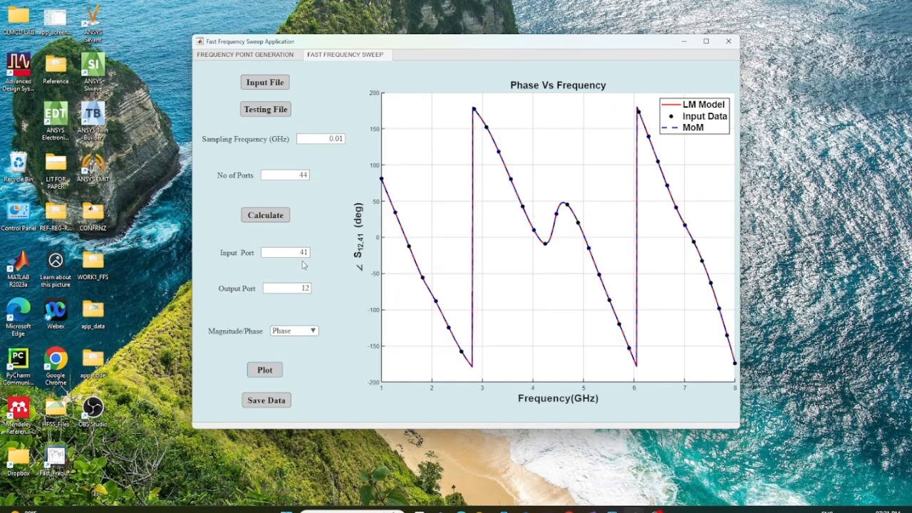
Set the input port to 22 and the output port to 34, and plot the phase of S34,22
key("BackSpace")
key("BackSpace")
type("22")
left_click(307, 288)
key("BackSpace")
key("BackSpace")
type("34")
left_click(264, 370)
Change the plotted quantity from phase to magnitude and plot the magnitude of S34,22
left_click(296, 333)
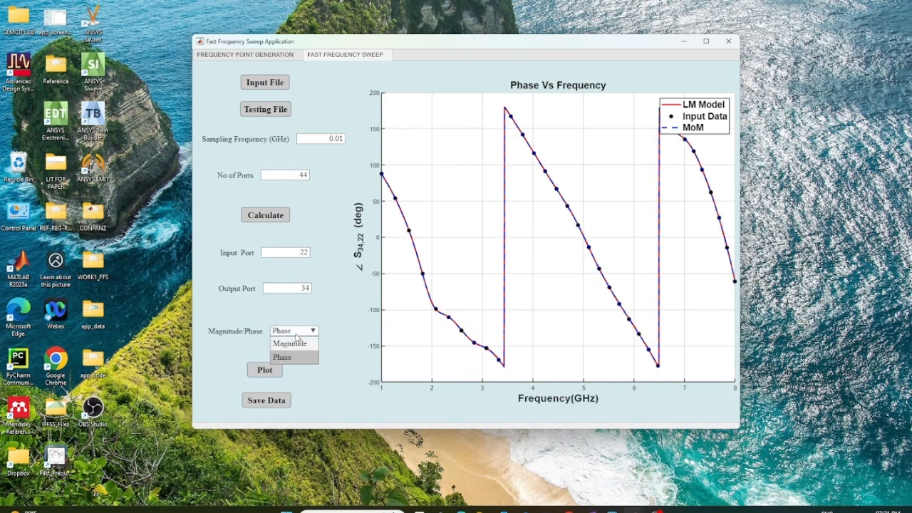
left_click(292, 343)
left_click(271, 375)
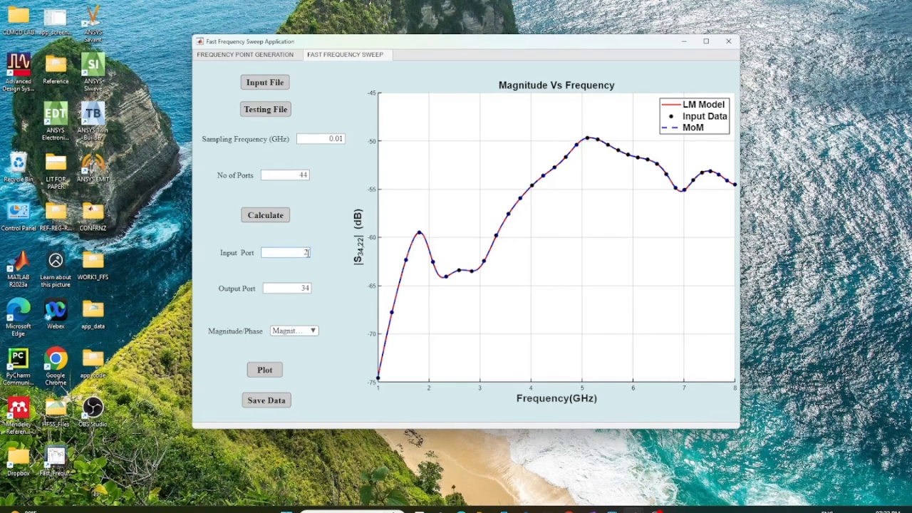
Set both the input port and the output port to 18, and plot the magnitude of S18,18
key("BackSpace")
type("18")
left_click(309, 288)
key("BackSpace")
key("BackSpace")
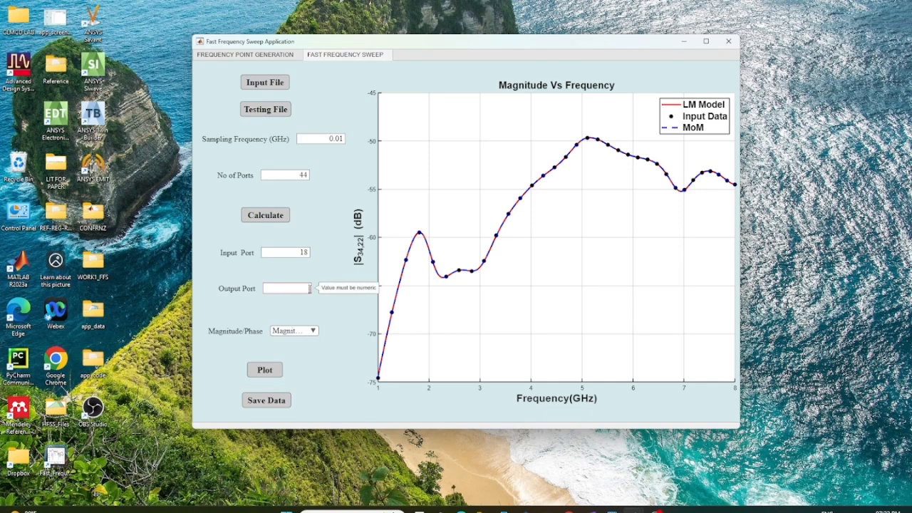
type("18")
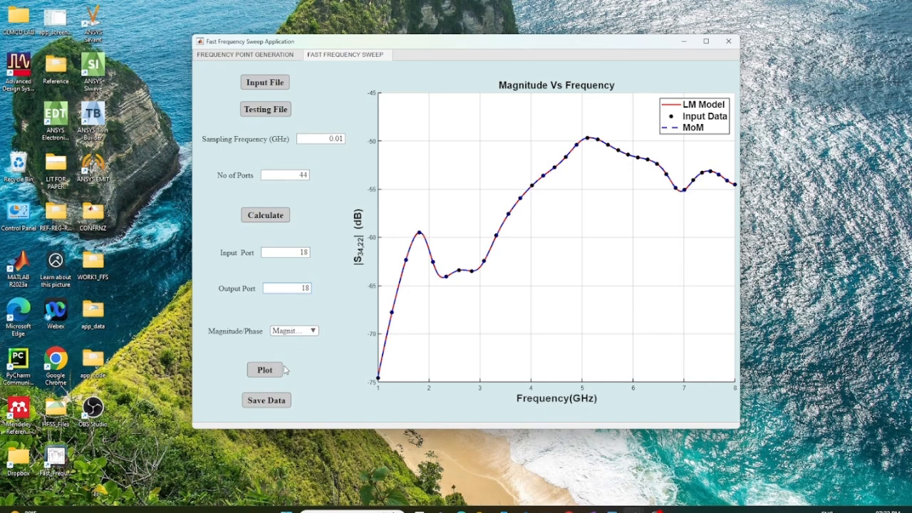
left_click(282, 371)
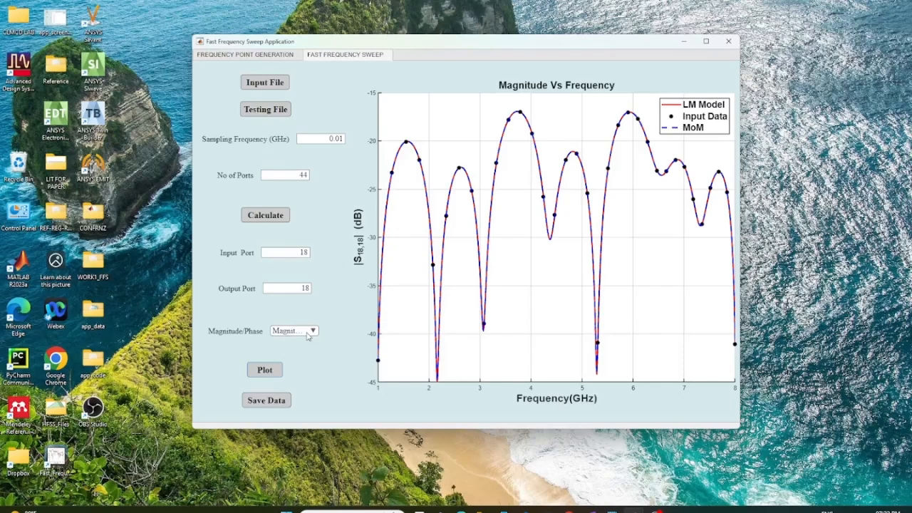
Switch the plotted quantity to phase and plot the phase of S18,18
left_click(308, 332)
left_click(302, 356)
left_click(263, 372)
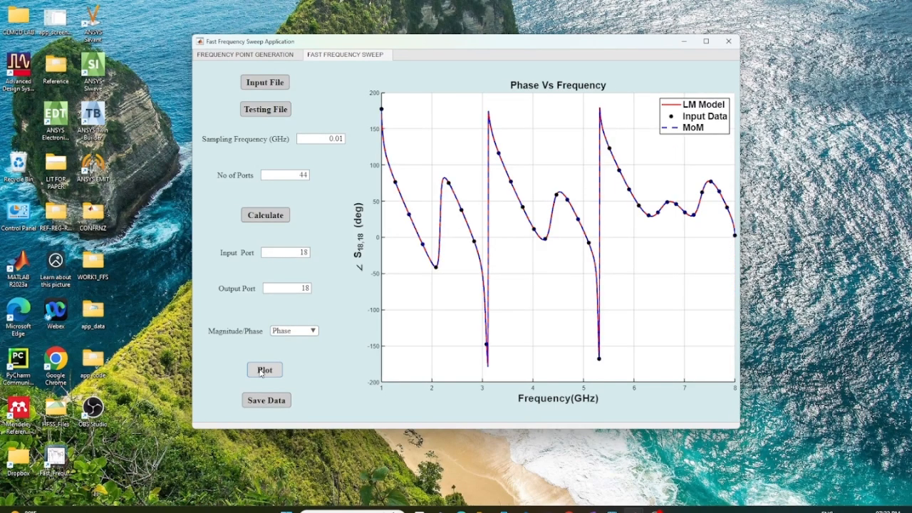
Save the modelled 44-port S-parameter data as s_para_44 in the app_data folder, in s44p format
left_click(267, 400)
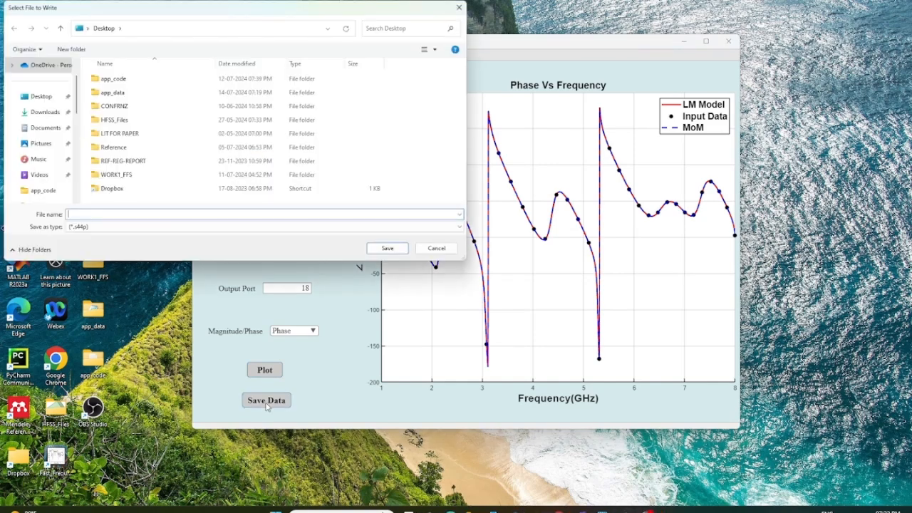
double_click(114, 92)
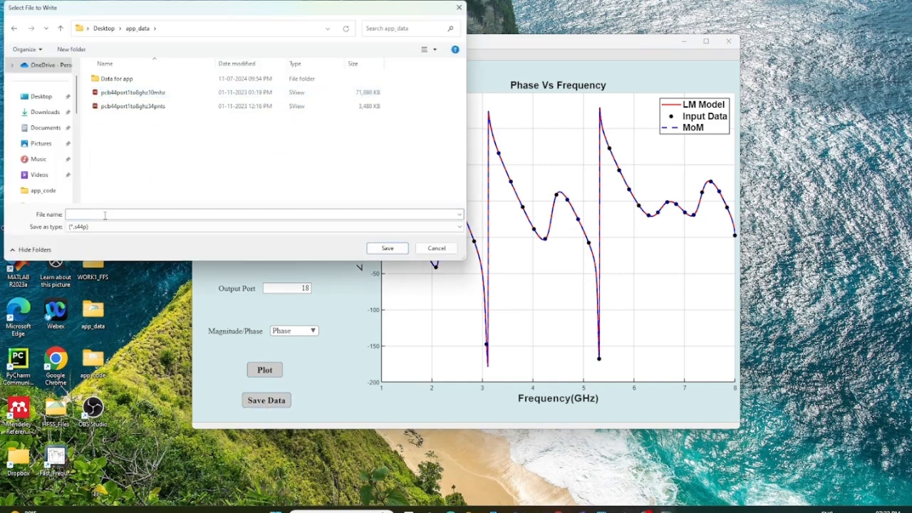
type("s")
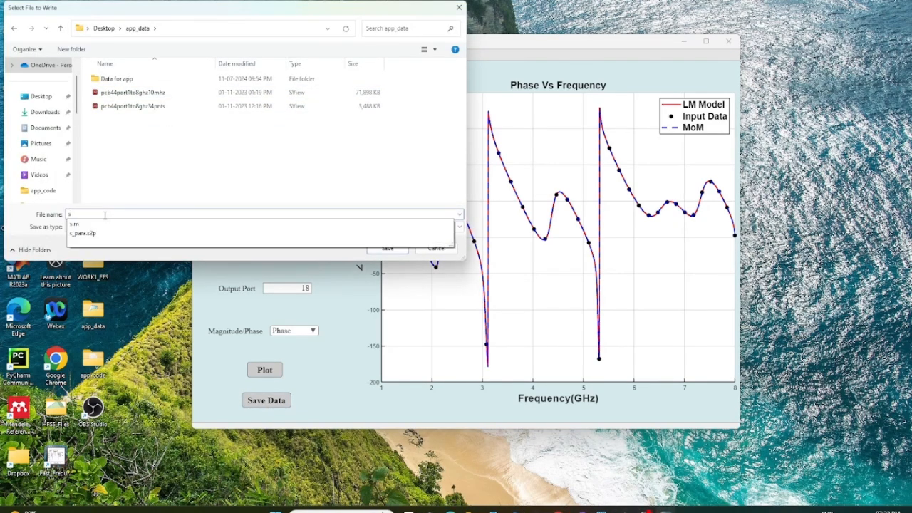
type("_para_44")
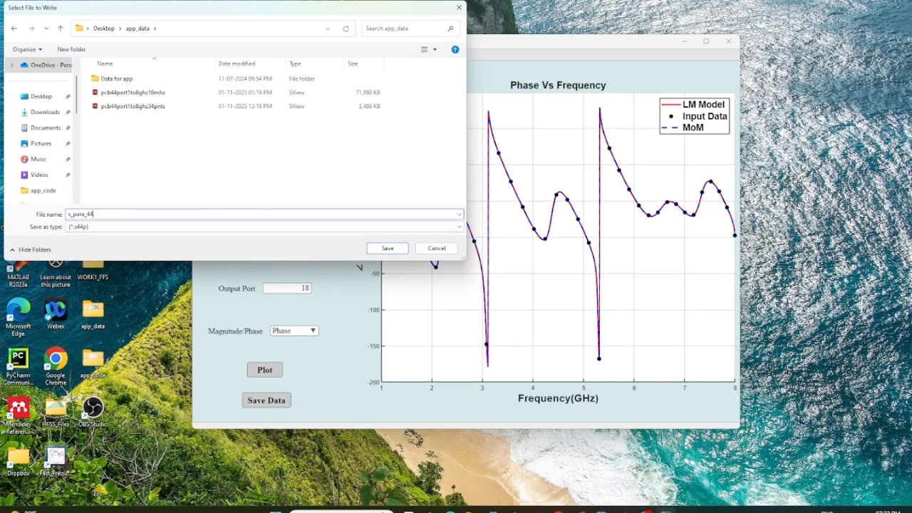
left_click(380, 249)
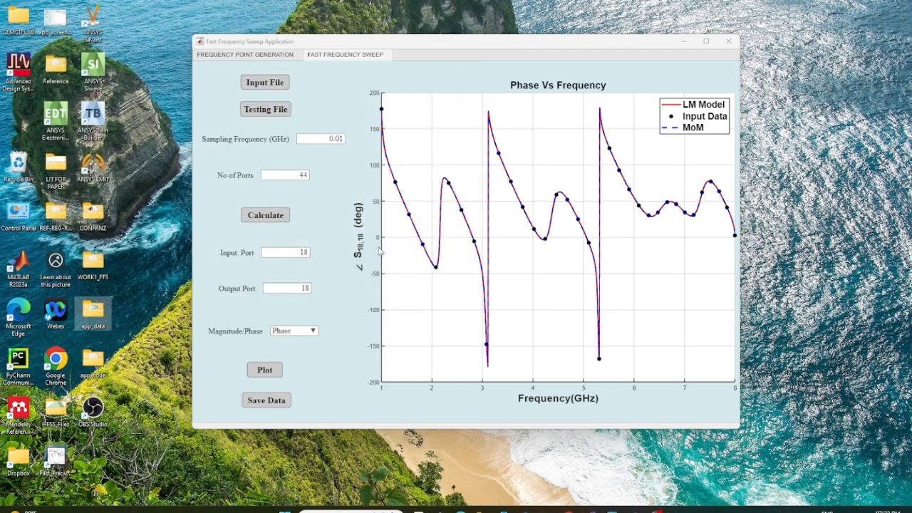